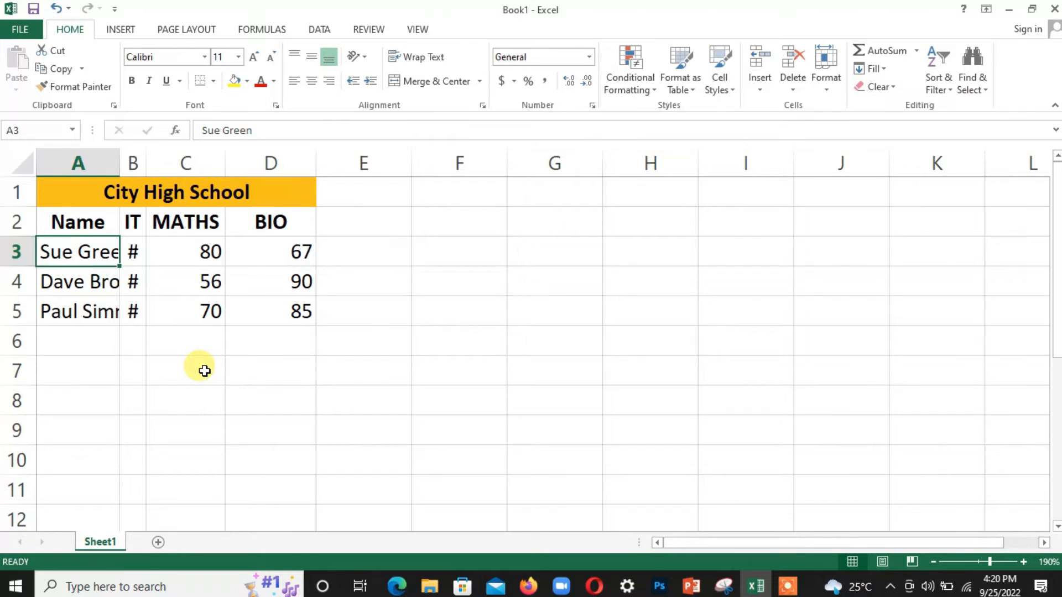
Step: Check the Format menu's Hide & Unhide options, then select the whole worksheet
{"action": "left_click", "coordinate": [134, 254]}
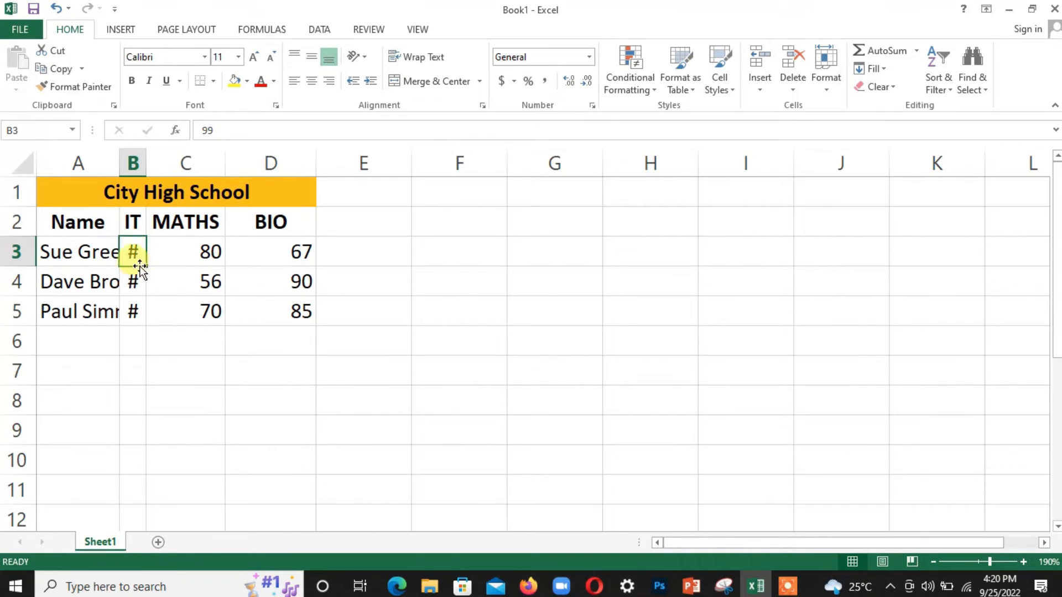
{"action": "left_click_drag", "start_coordinate": [140, 268], "coordinate": [142, 291]}
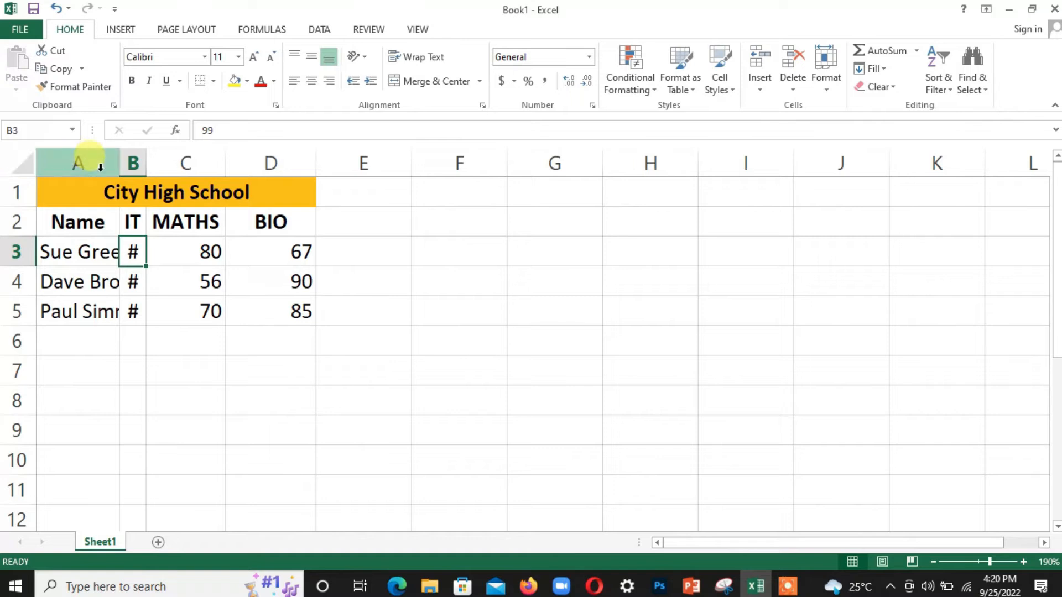
{"action": "left_click", "coordinate": [827, 91]}
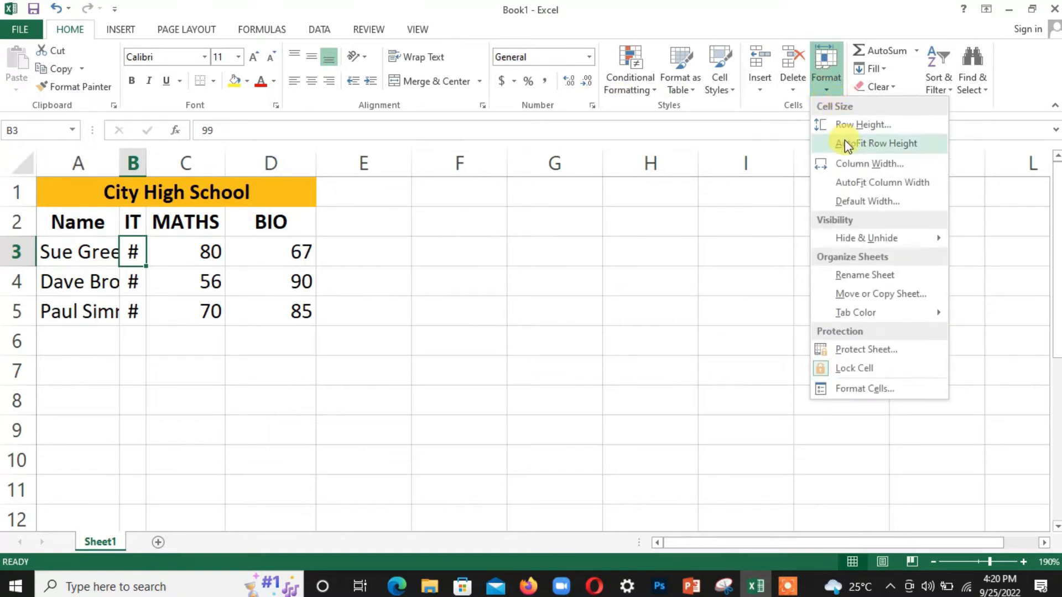
{"action": "mouse_move", "coordinate": [846, 239]}
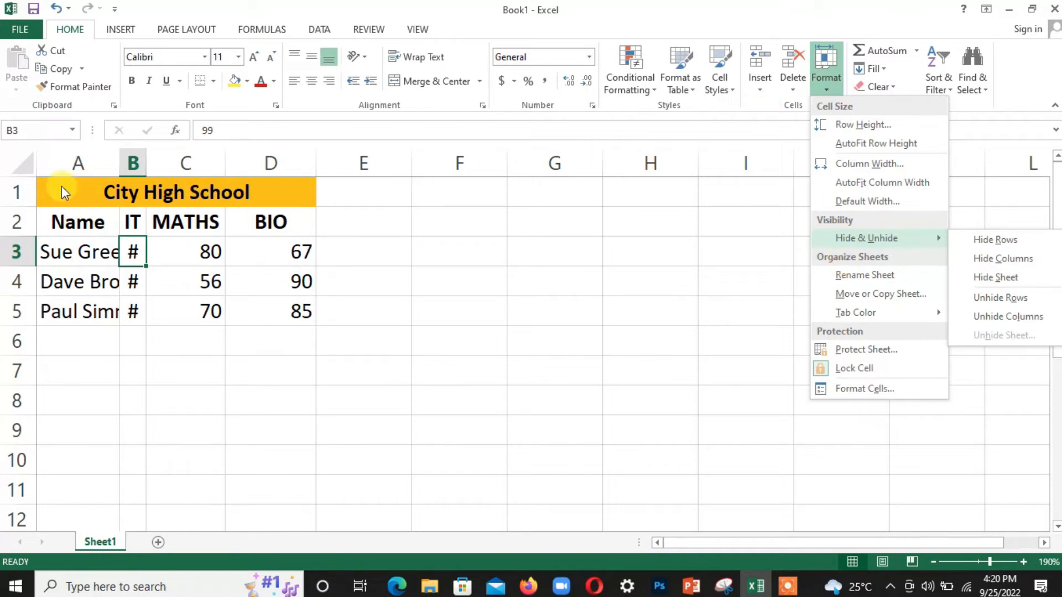
{"action": "left_click", "coordinate": [24, 167]}
{"action": "left_click", "coordinate": [24, 167]}
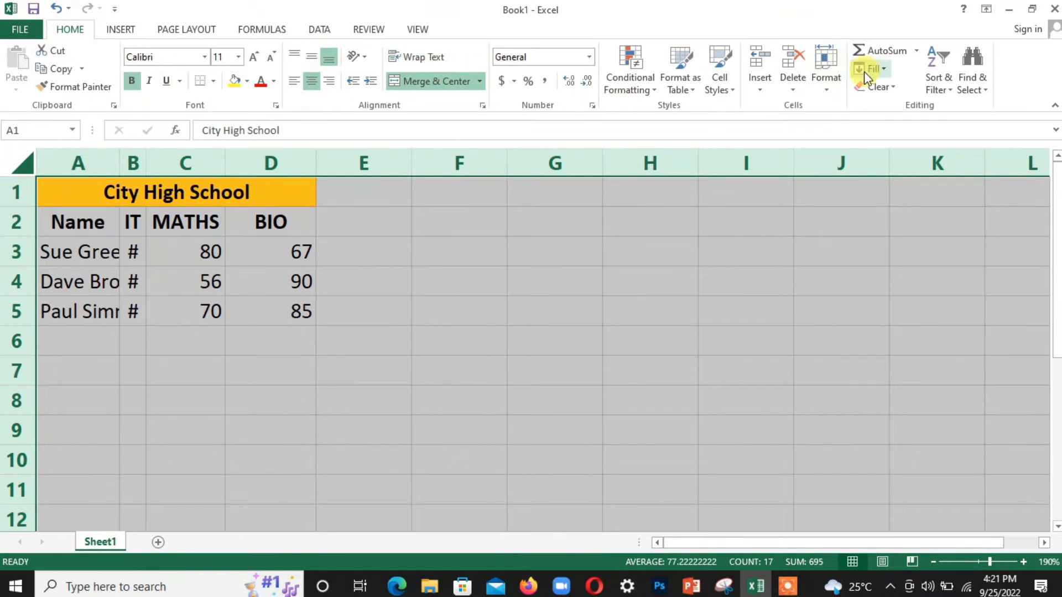
{"action": "left_click", "coordinate": [825, 92]}
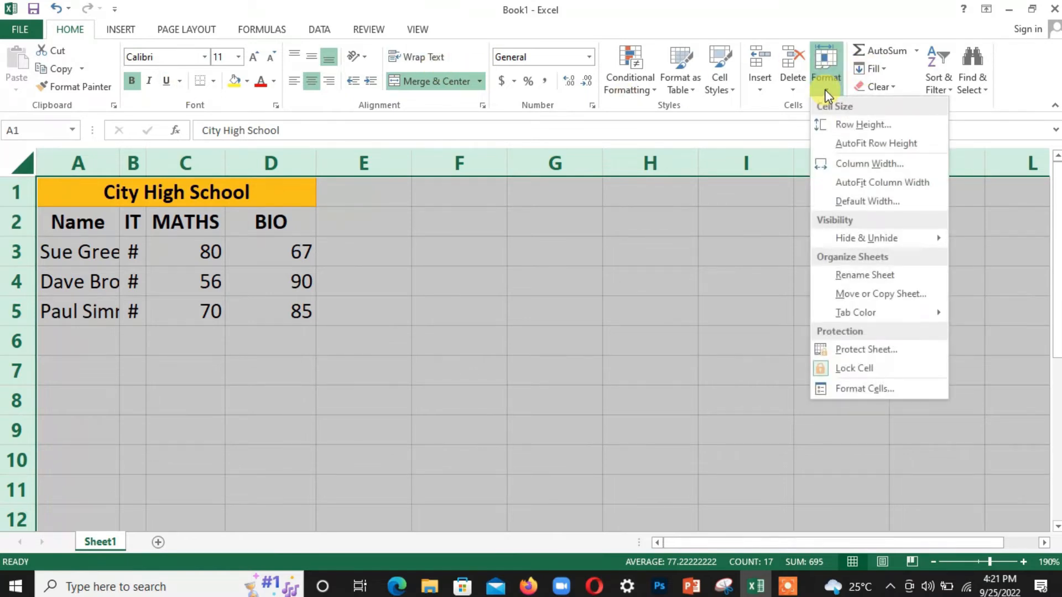
{"action": "left_click", "coordinate": [854, 166]}
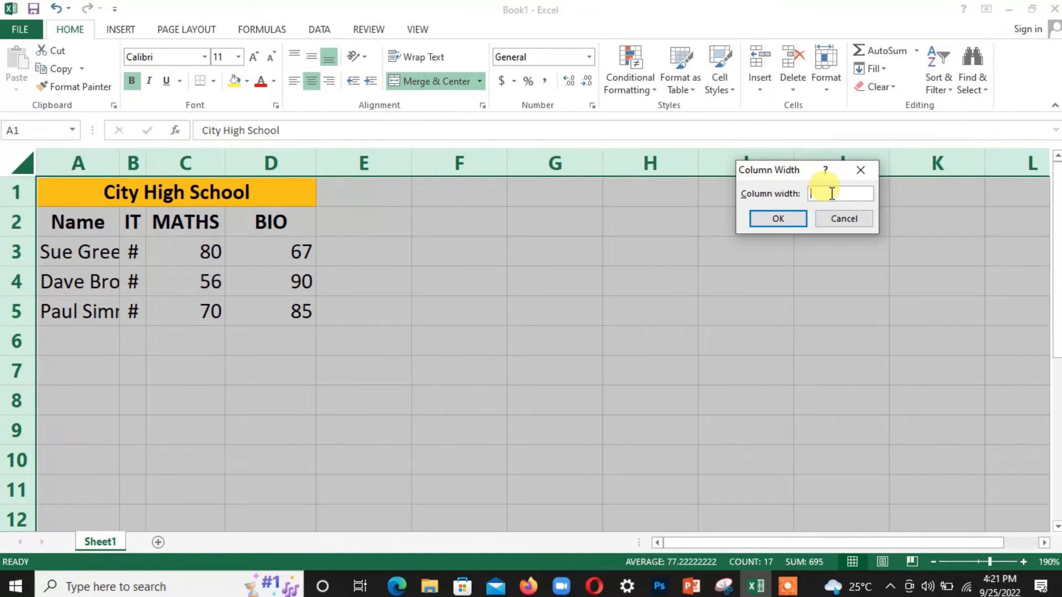
{"action": "type", "text": "12"}
{"action": "left_click", "coordinate": [784, 217]}
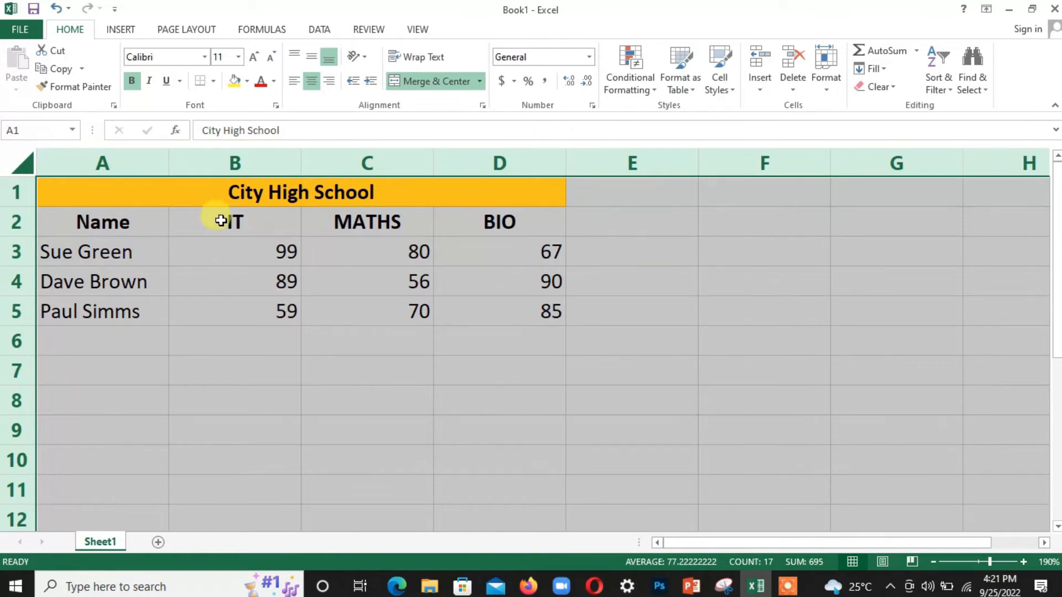
{"action": "left_click", "coordinate": [284, 371]}
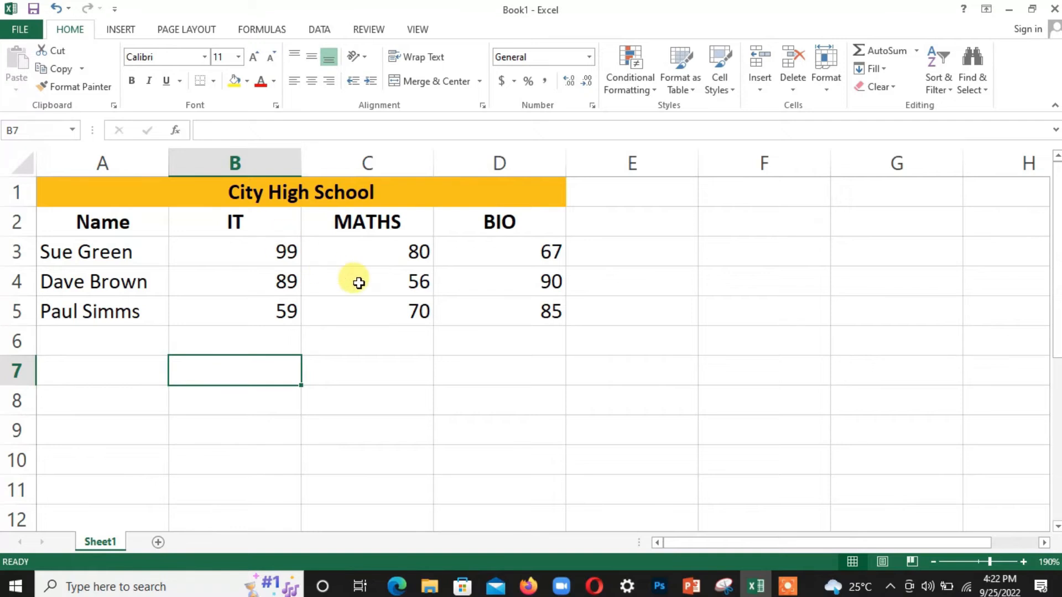
{"action": "left_click", "coordinate": [126, 348]}
{"action": "left_click", "coordinate": [376, 379]}
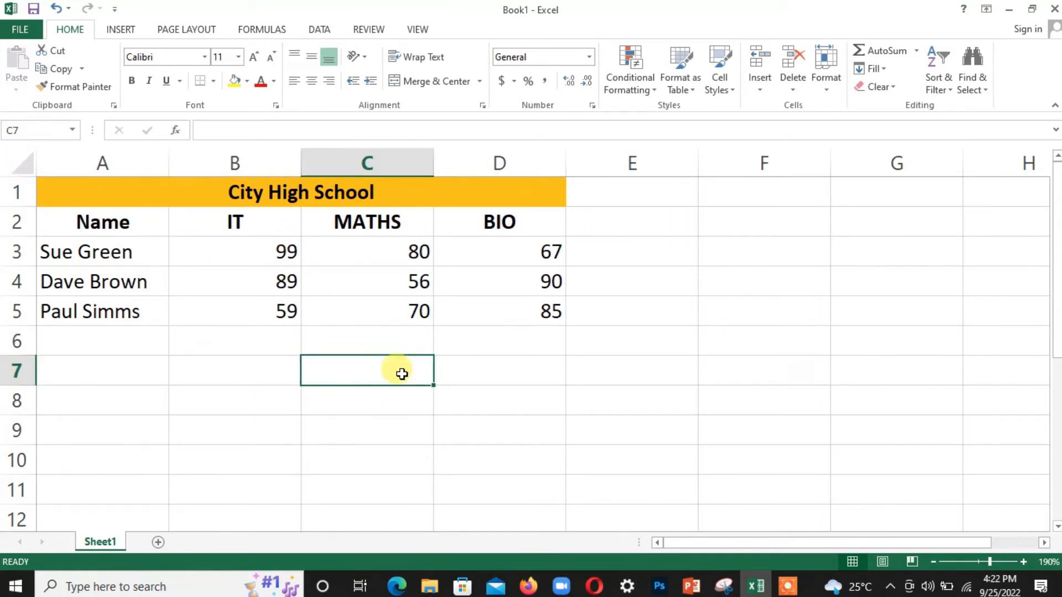
{"action": "left_click", "coordinate": [731, 372]}
{"action": "left_click", "coordinate": [661, 380]}
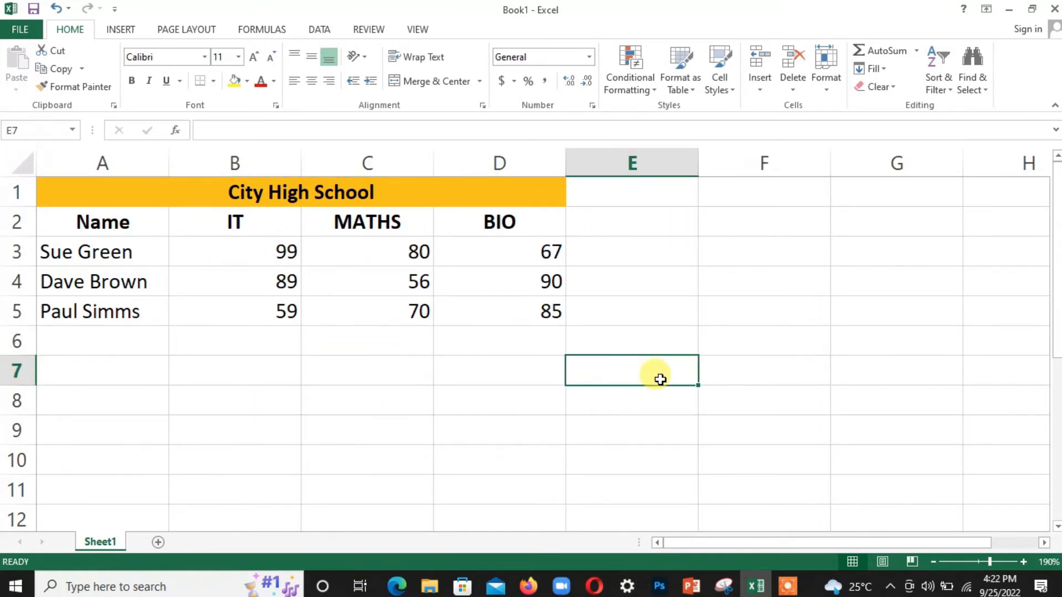
{"action": "left_click", "coordinate": [745, 375]}
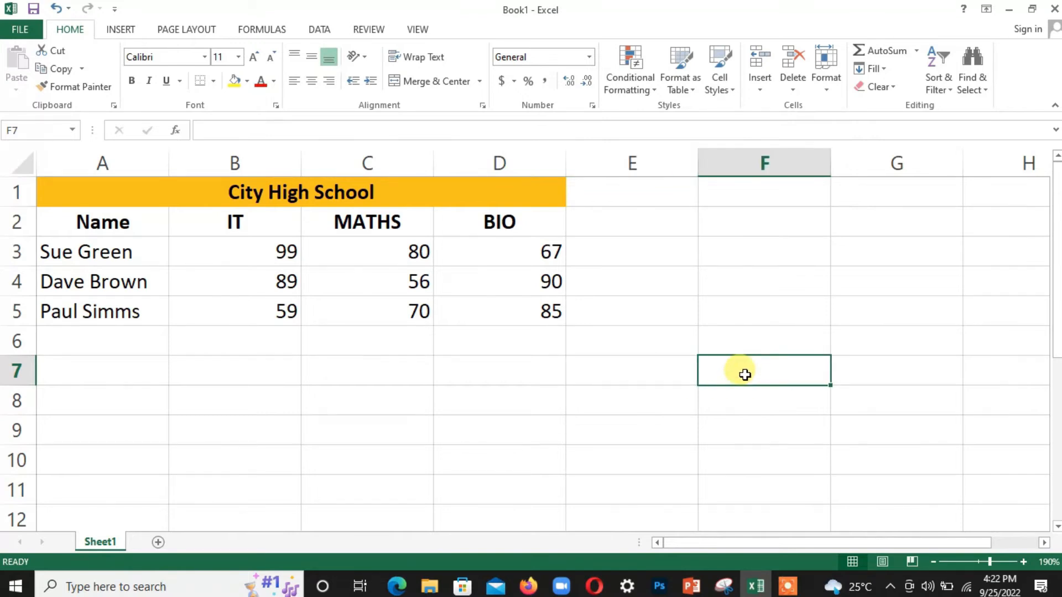
{"action": "key", "text": "ctrl+z"}
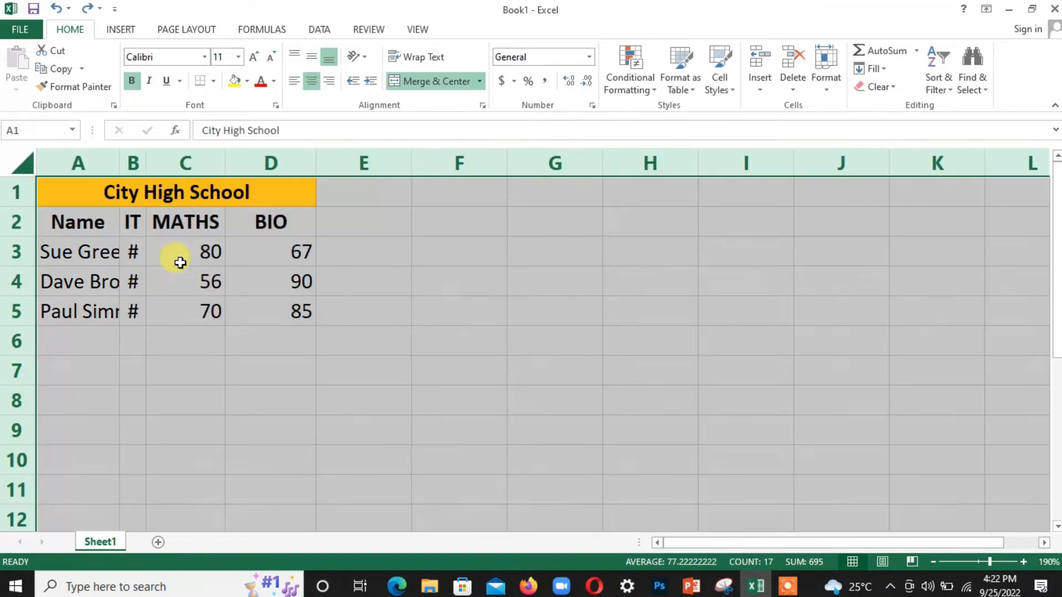
Step: Widen columns A and B to show full names and IT scores, then test row 3's height
{"action": "left_click", "coordinate": [360, 307]}
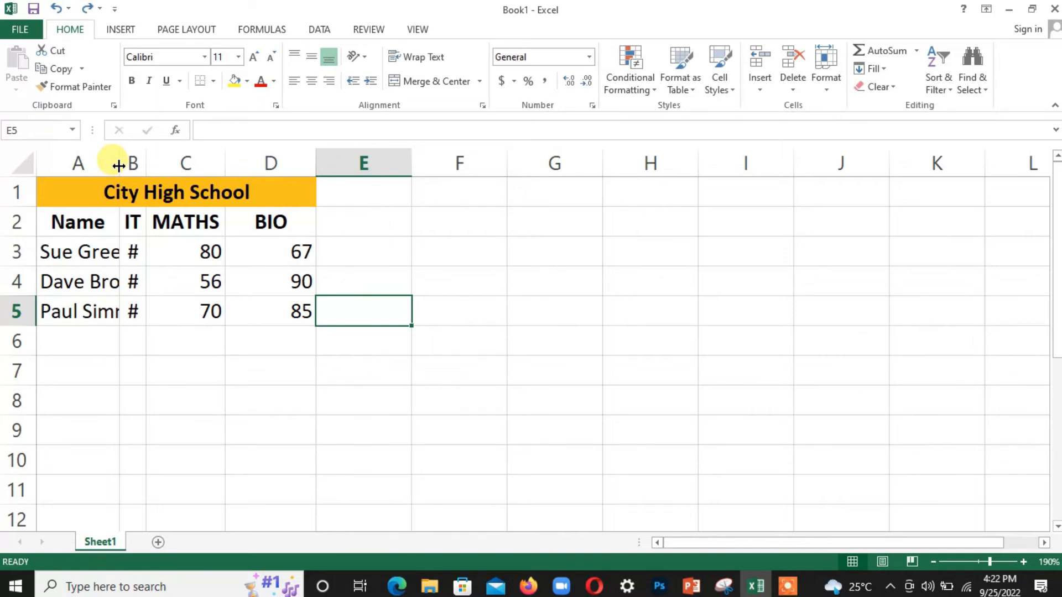
{"action": "left_click_drag", "start_coordinate": [119, 166], "coordinate": [157, 168]}
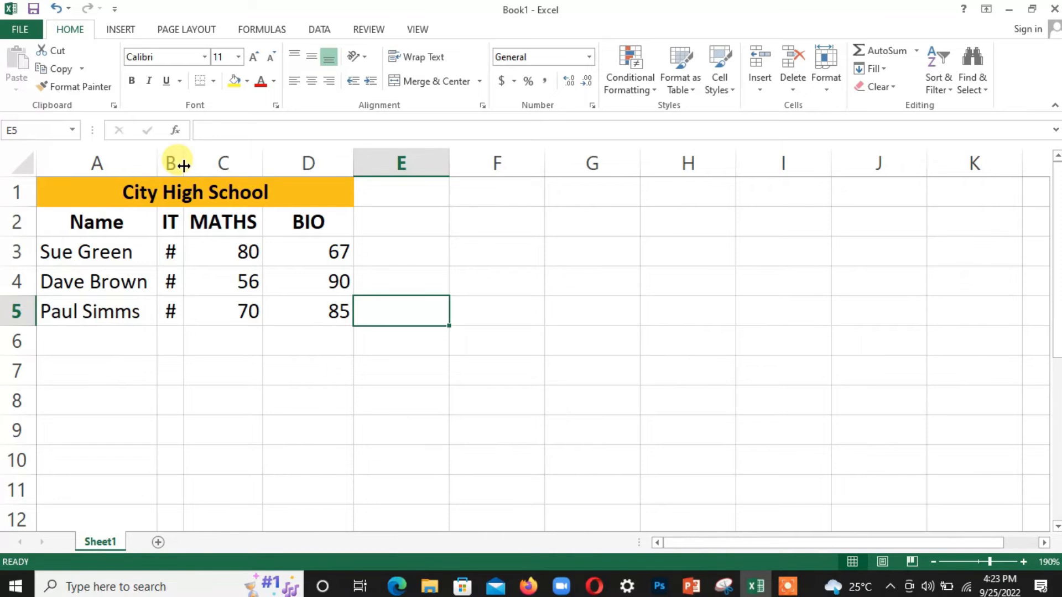
{"action": "left_click_drag", "start_coordinate": [184, 165], "coordinate": [218, 174]}
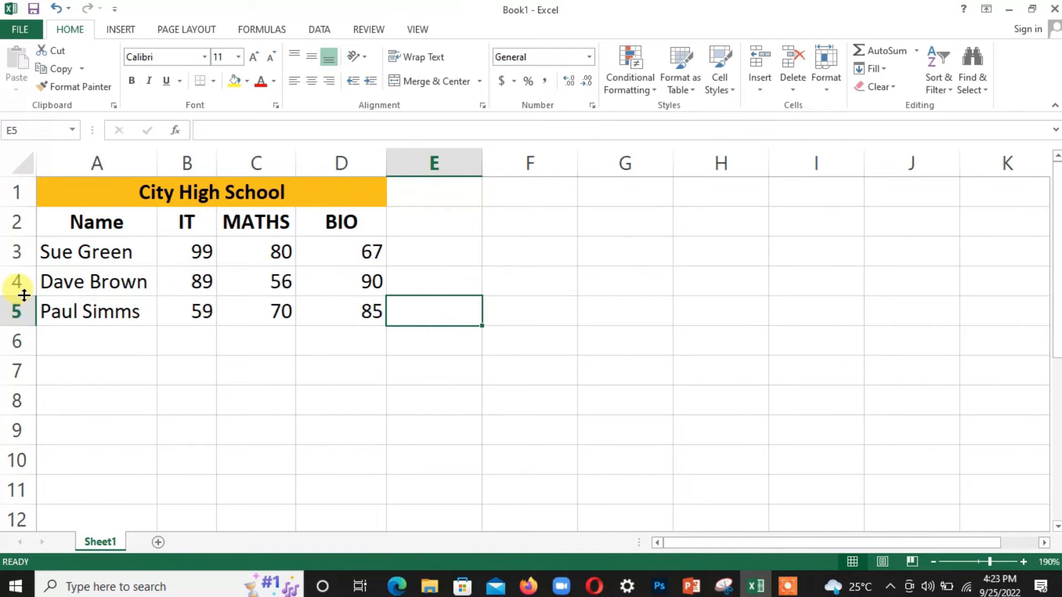
{"action": "left_click_drag", "start_coordinate": [23, 266], "coordinate": [19, 294]}
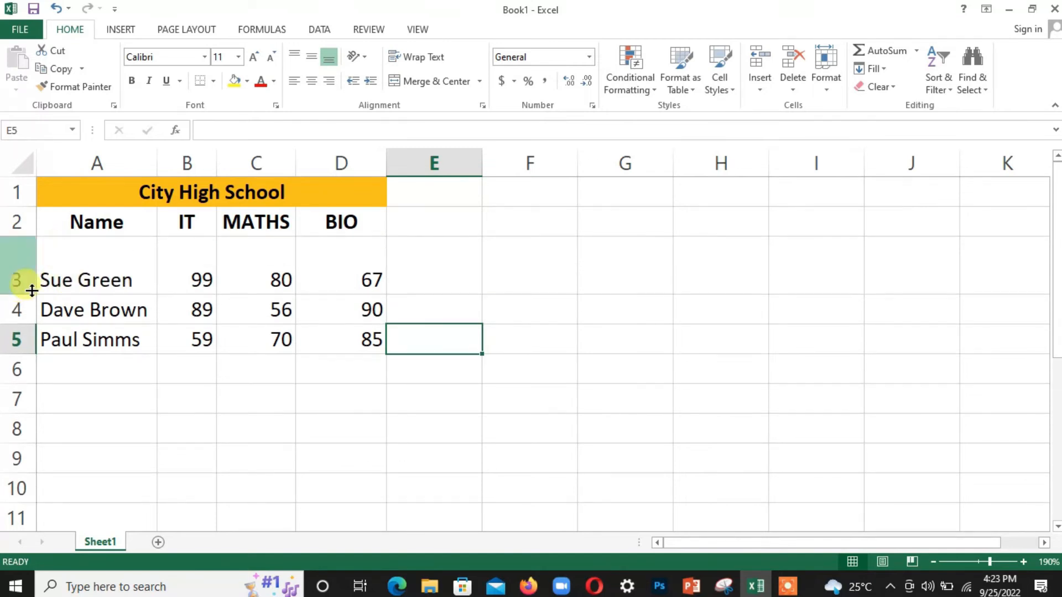
{"action": "left_click_drag", "start_coordinate": [27, 294], "coordinate": [20, 259]}
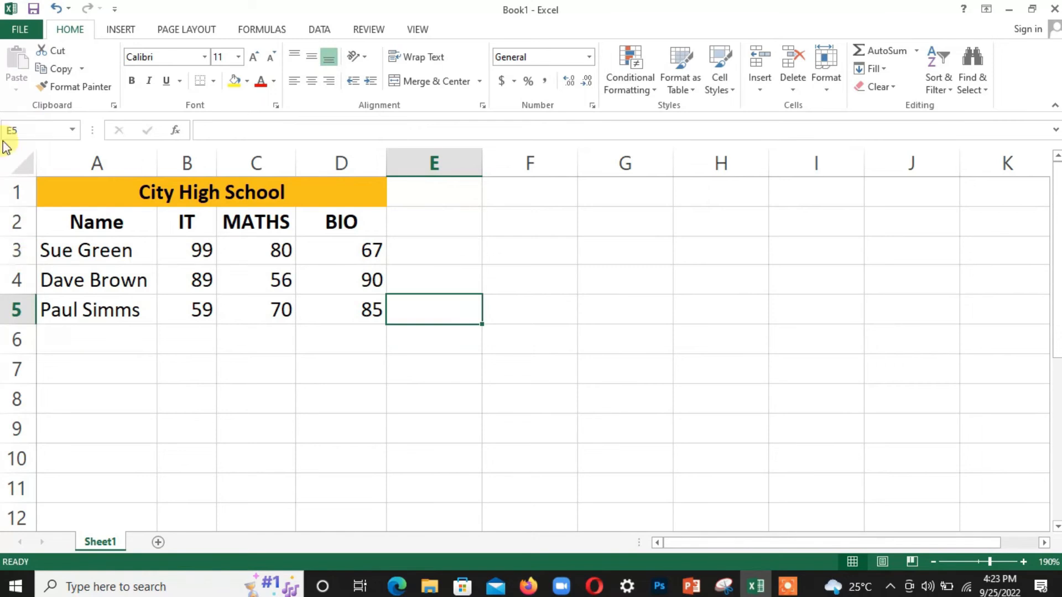
{"action": "left_click", "coordinate": [27, 165]}
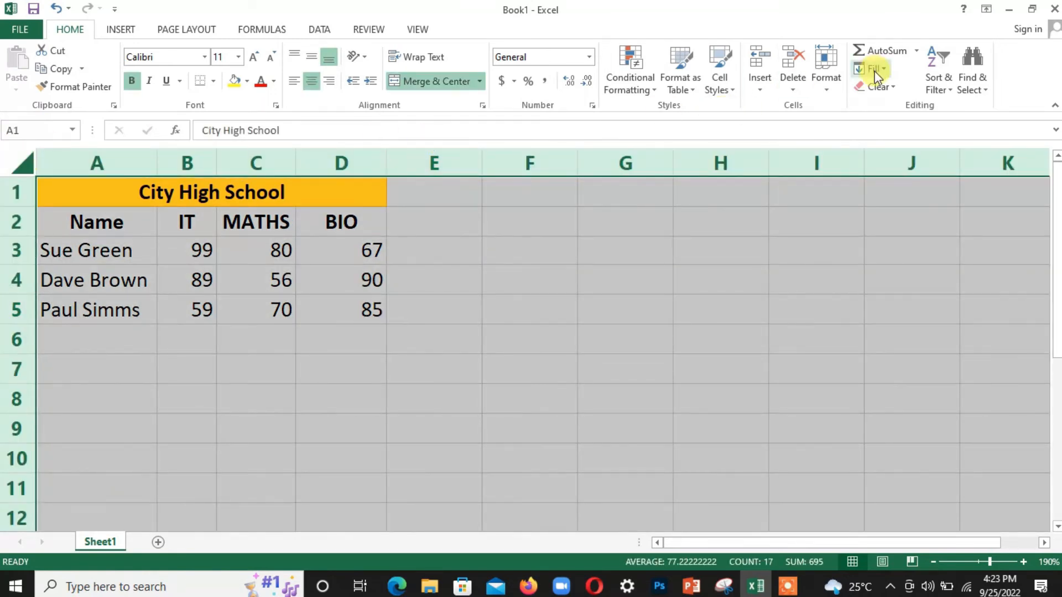
{"action": "left_click", "coordinate": [830, 88]}
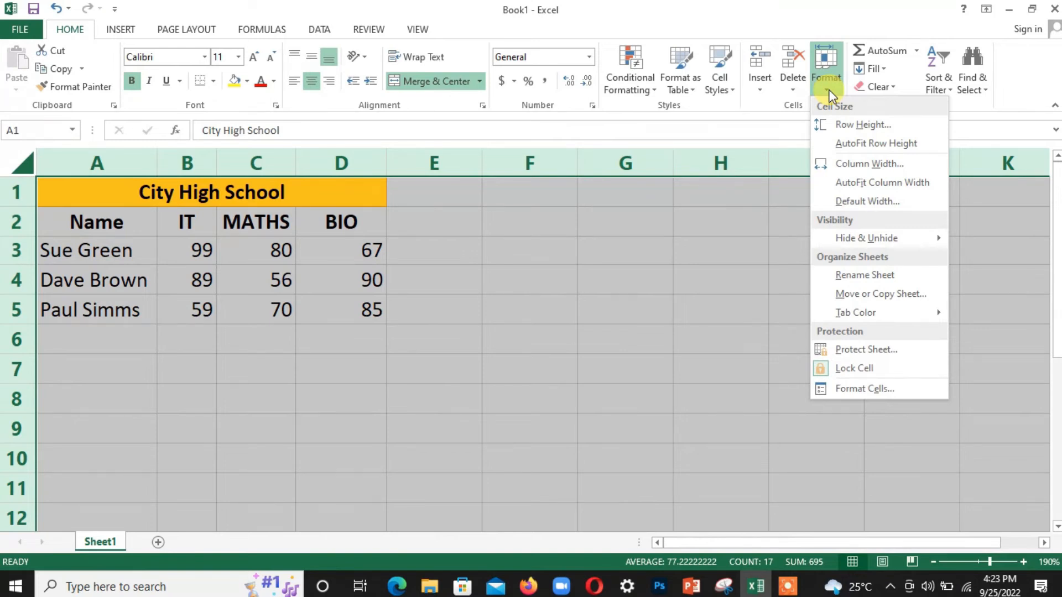
{"action": "left_click", "coordinate": [848, 126]}
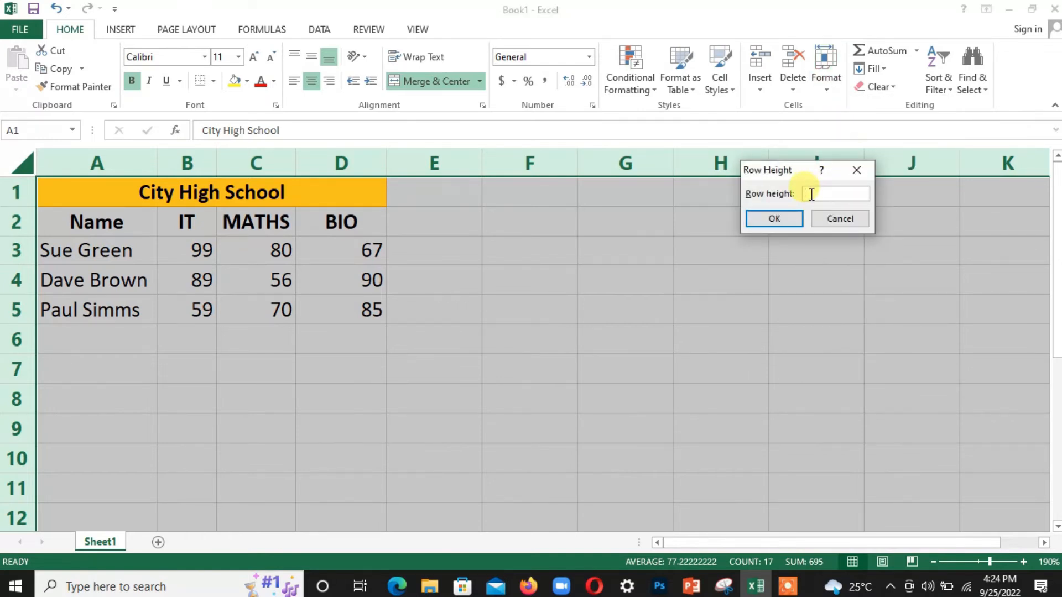
{"action": "key", "text": "Escape"}
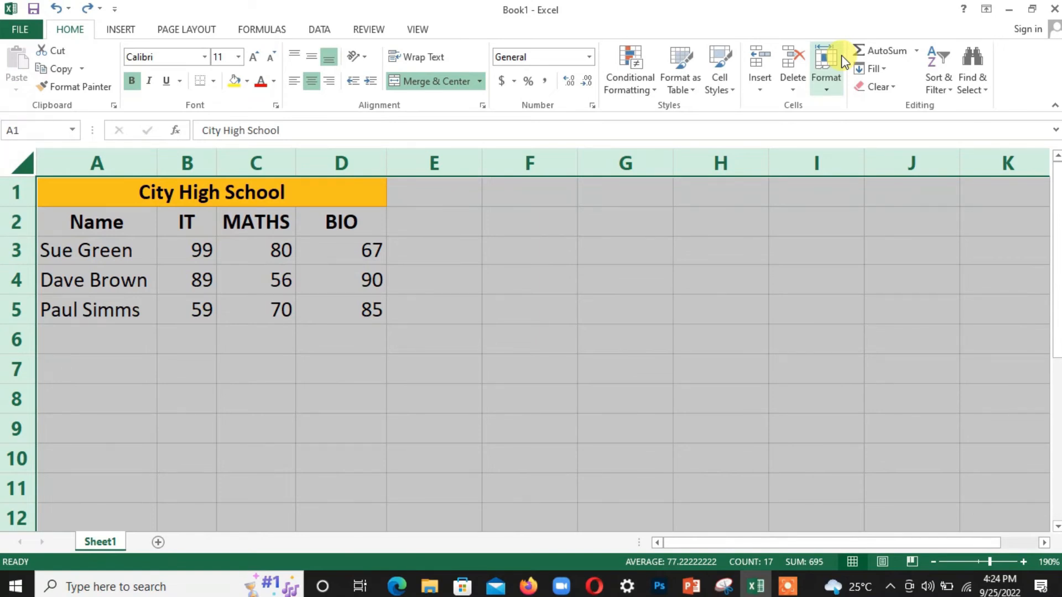
{"action": "left_click", "coordinate": [436, 187]}
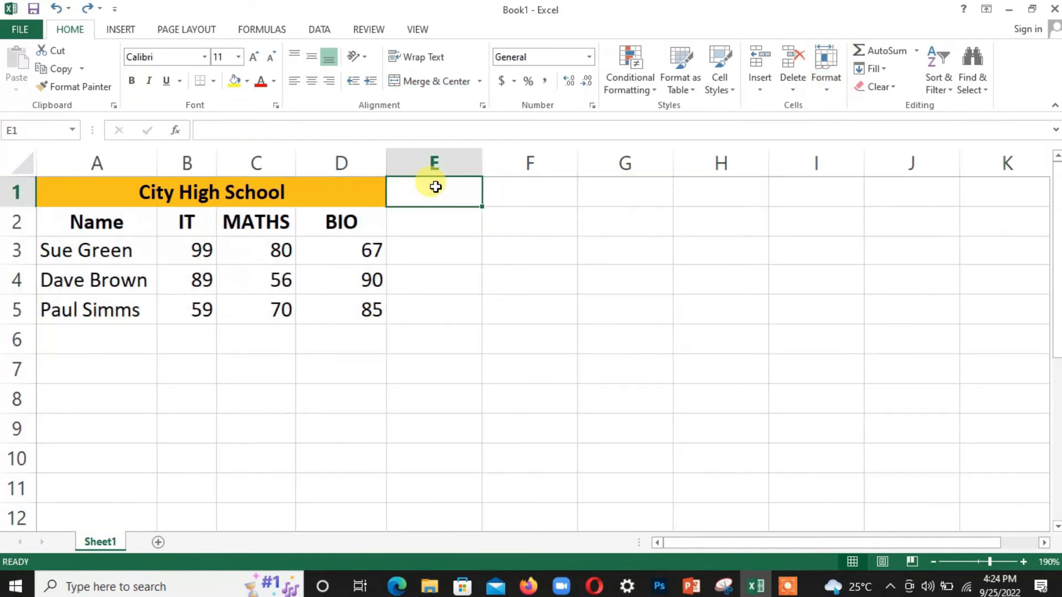
Step: Enter the heading TOTAL in cell E2 beside BIO
{"action": "left_click", "coordinate": [426, 223]}
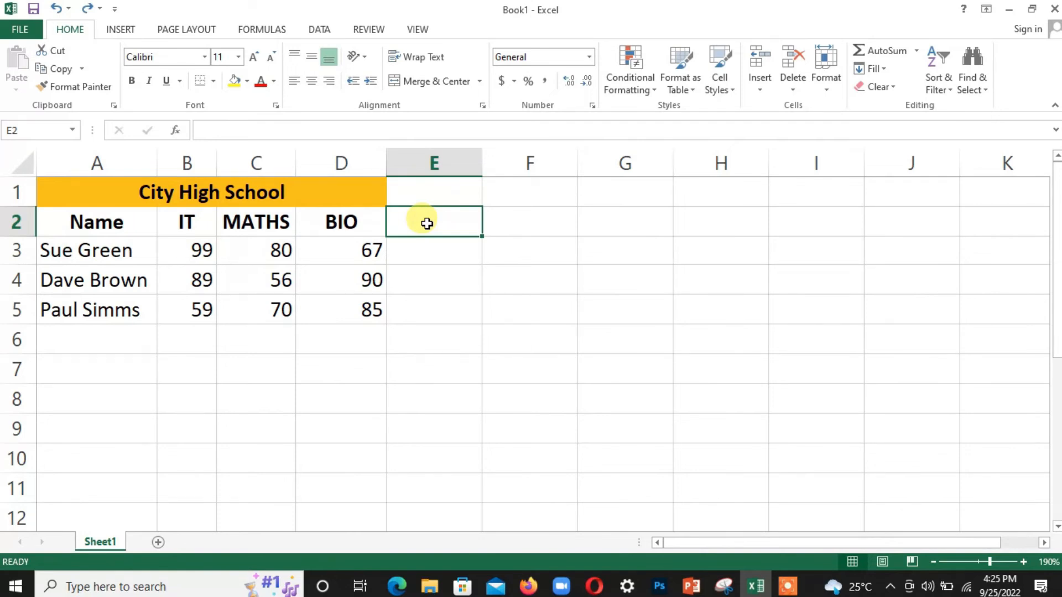
{"action": "type", "text": "TOTAL"}
{"action": "left_click", "coordinate": [410, 253]}
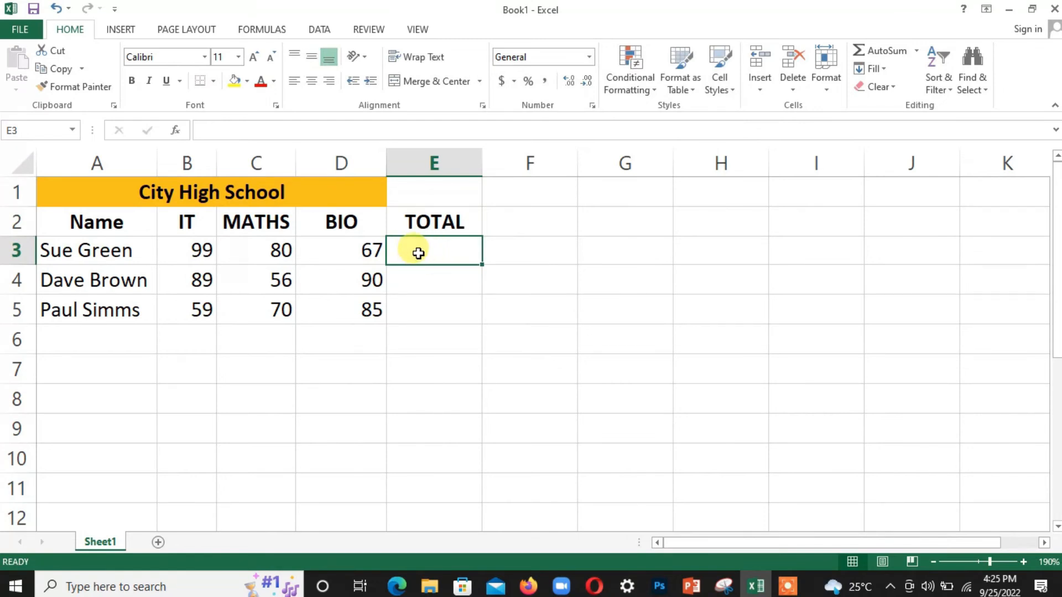
{"action": "type", "text": "="}
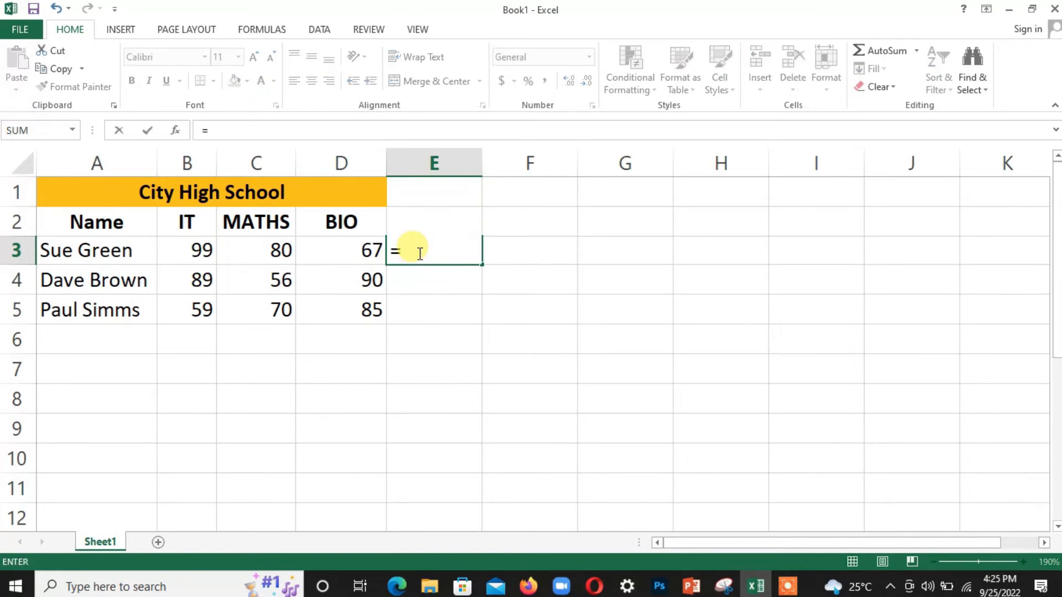
{"action": "left_click", "coordinate": [201, 250]}
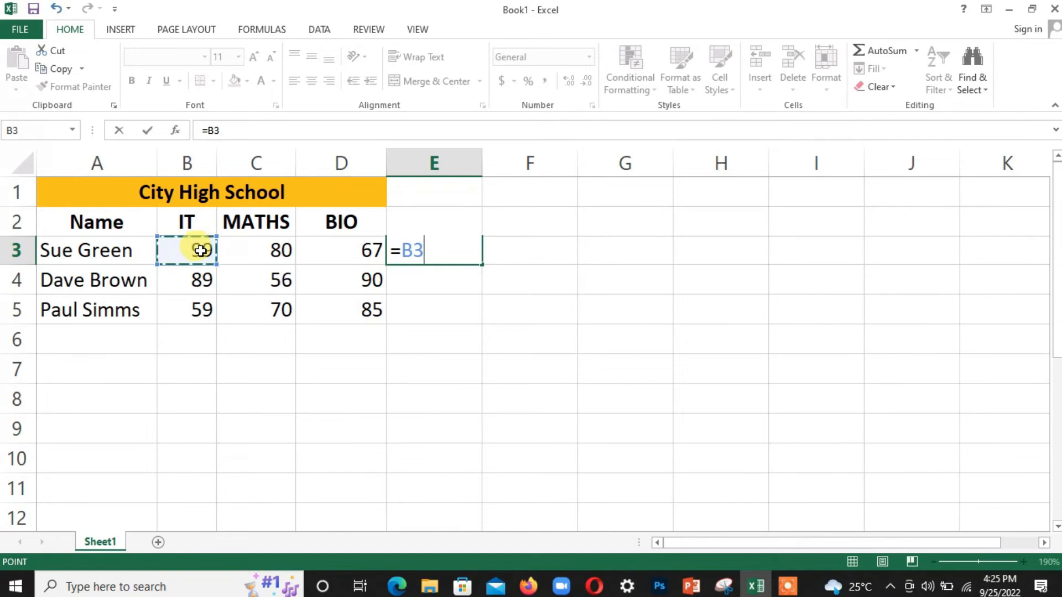
{"action": "type", "text": "+"}
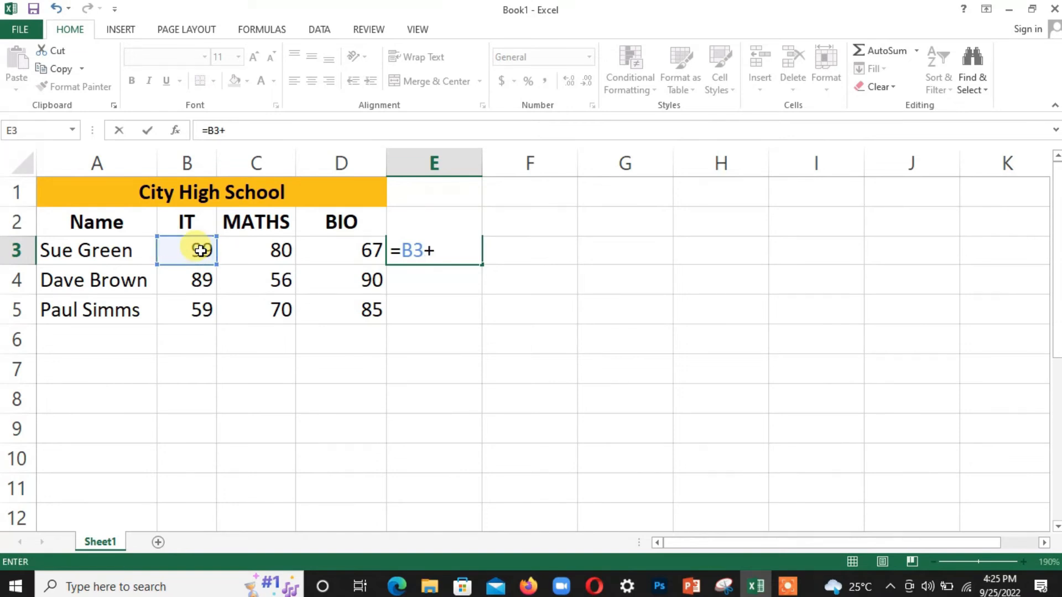
{"action": "left_click", "coordinate": [263, 253]}
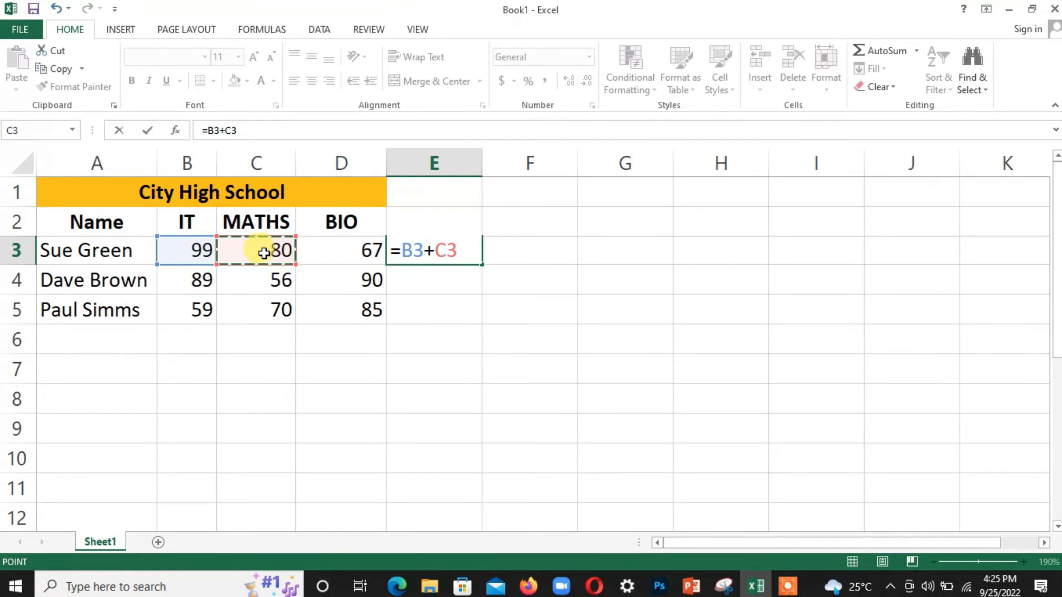
{"action": "type", "text": "+"}
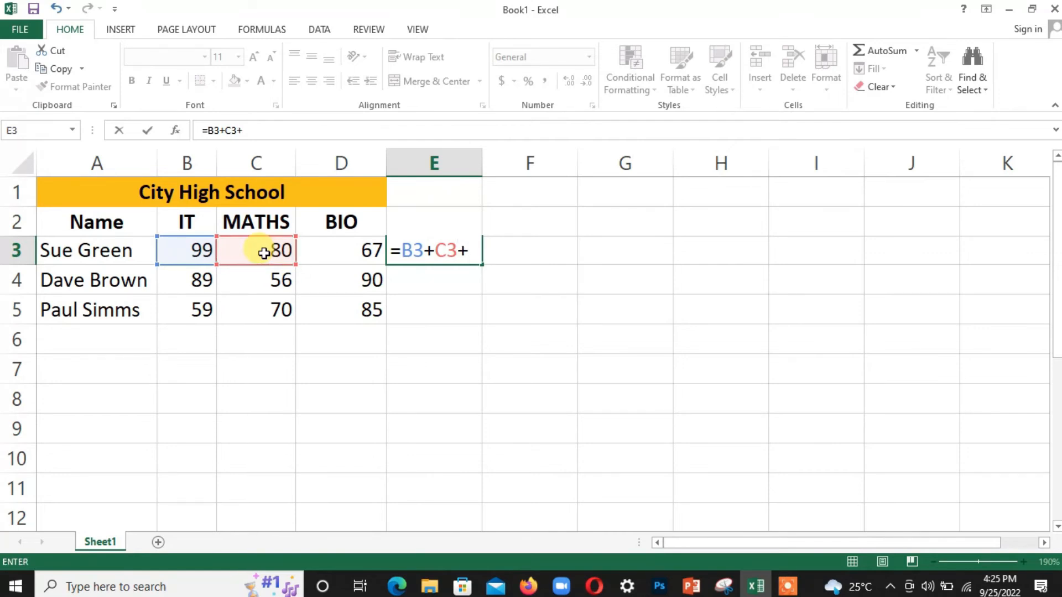
{"action": "left_click", "coordinate": [335, 255]}
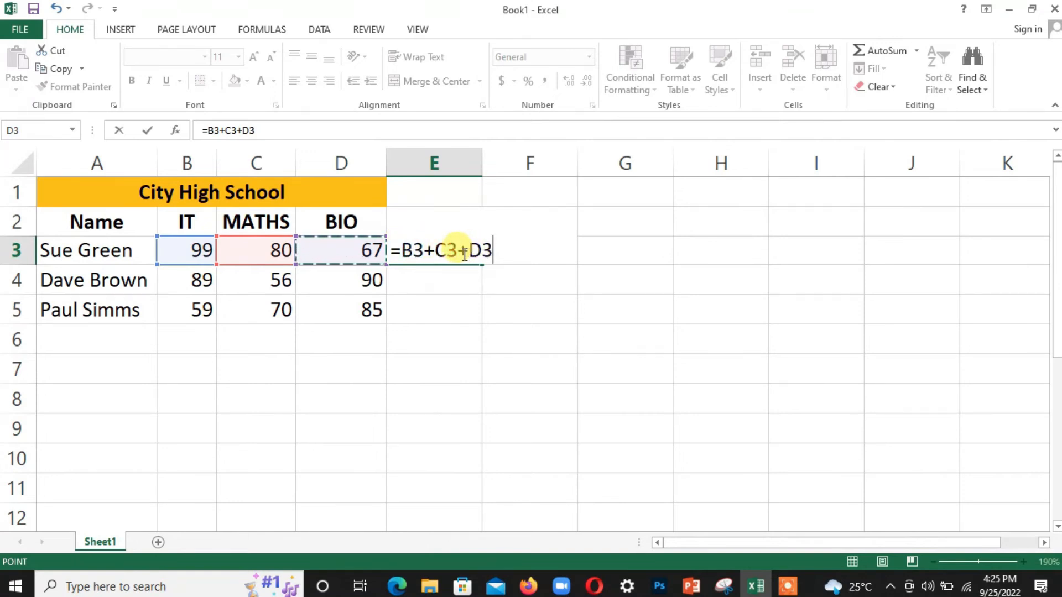
{"action": "key", "text": "Return"}
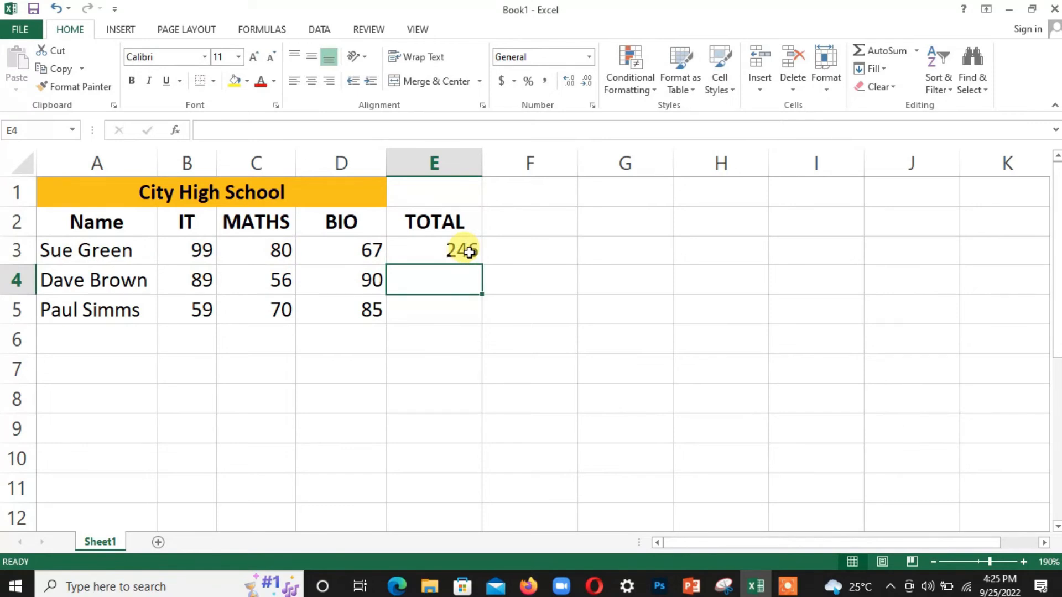
Step: Check the E3 formula against the IT, MATHS and BIO marks of each student
{"action": "left_click", "coordinate": [469, 252]}
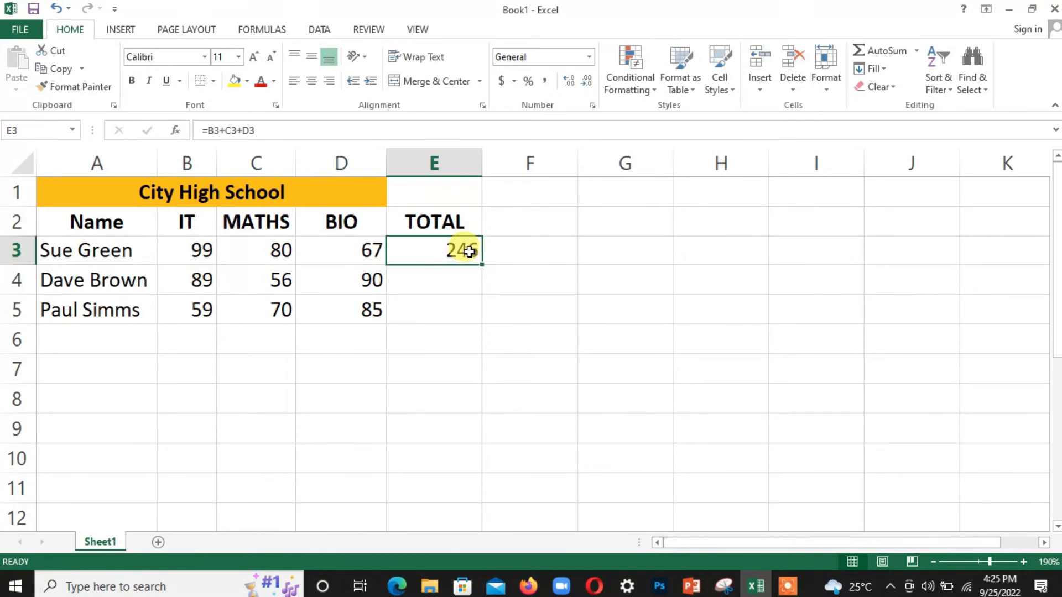
{"action": "left_click", "coordinate": [174, 252]}
{"action": "left_click", "coordinate": [259, 251]}
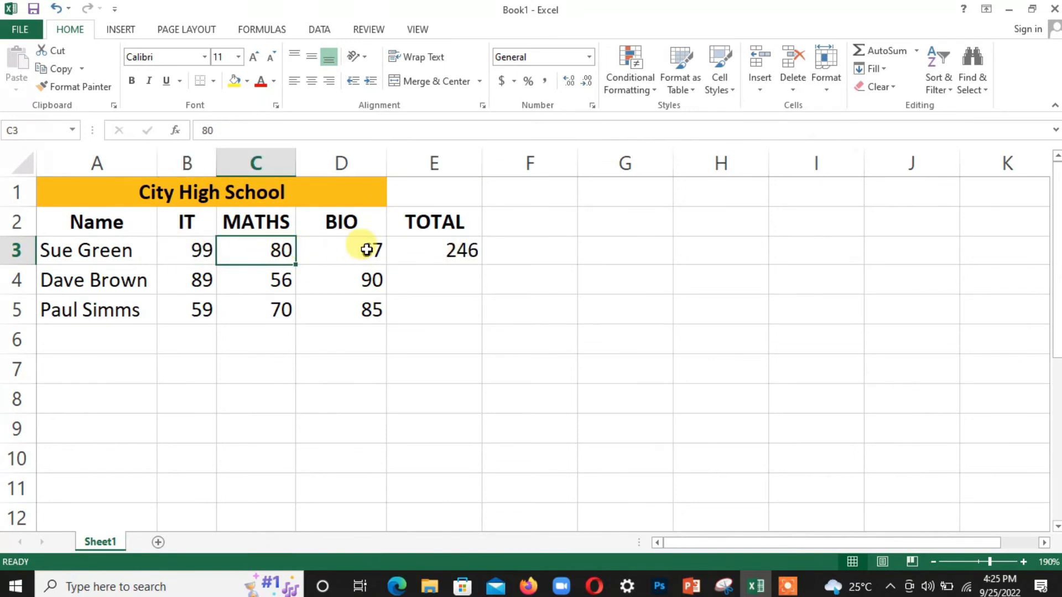
{"action": "left_click", "coordinate": [362, 247]}
{"action": "left_click", "coordinate": [453, 248]}
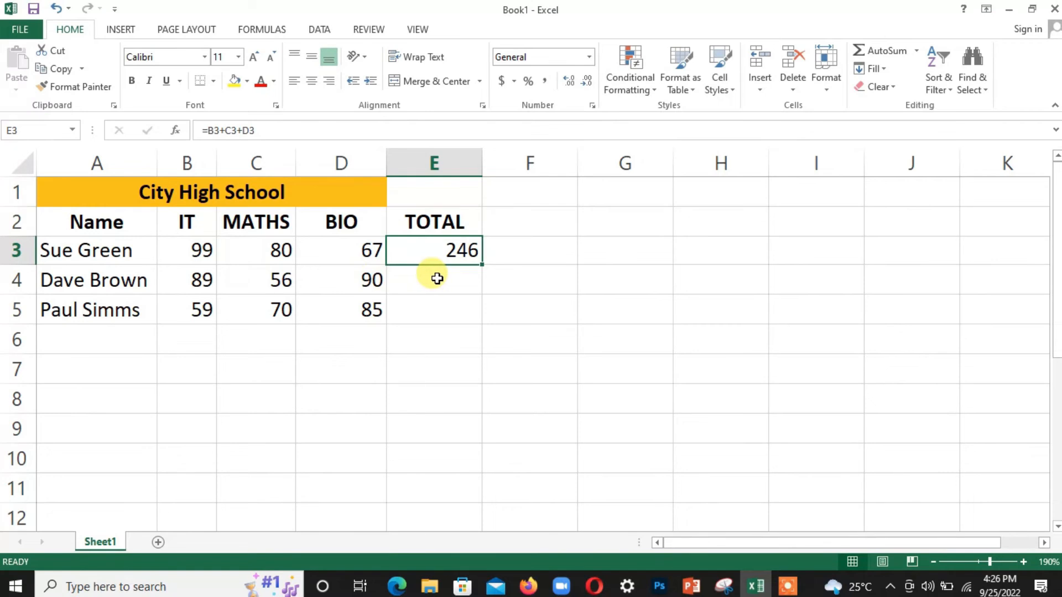
{"action": "left_click", "coordinate": [205, 278]}
{"action": "left_click", "coordinate": [271, 278]}
{"action": "left_click", "coordinate": [324, 279]}
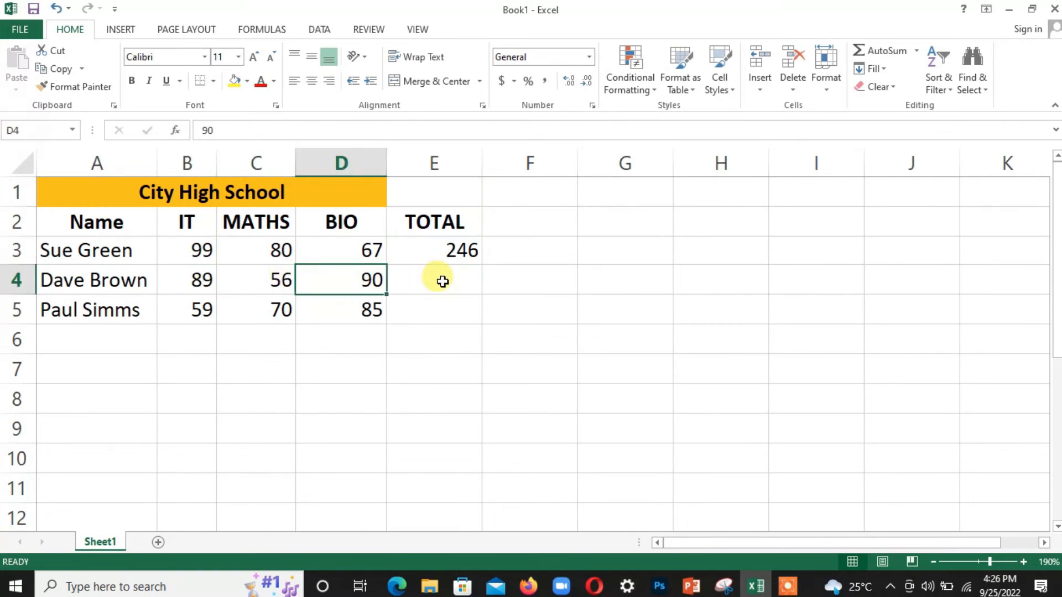
{"action": "left_click", "coordinate": [189, 311]}
{"action": "left_click", "coordinate": [249, 308]}
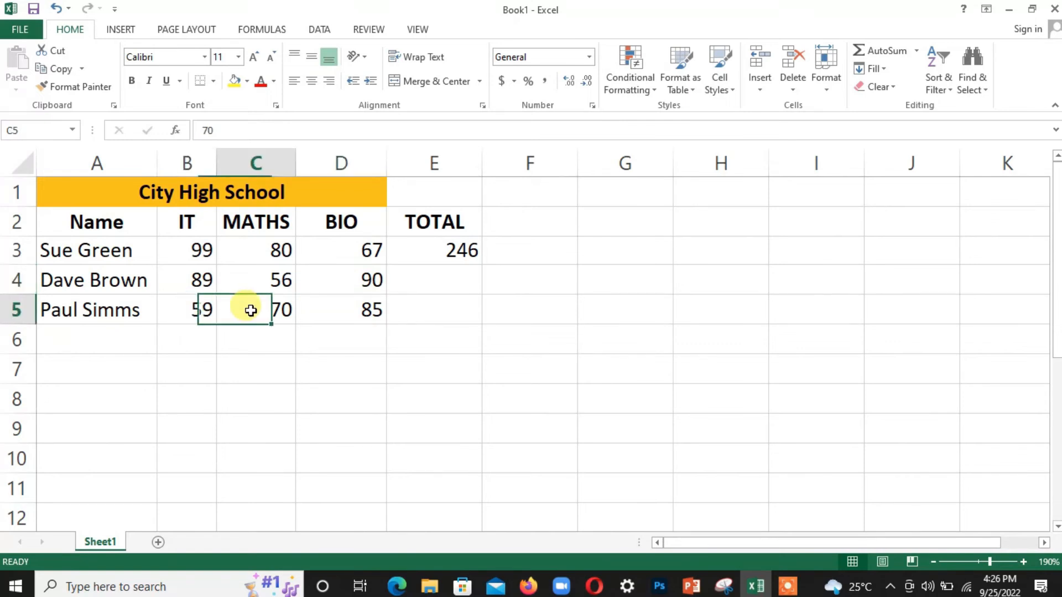
{"action": "left_click", "coordinate": [326, 311]}
{"action": "left_click", "coordinate": [450, 250]}
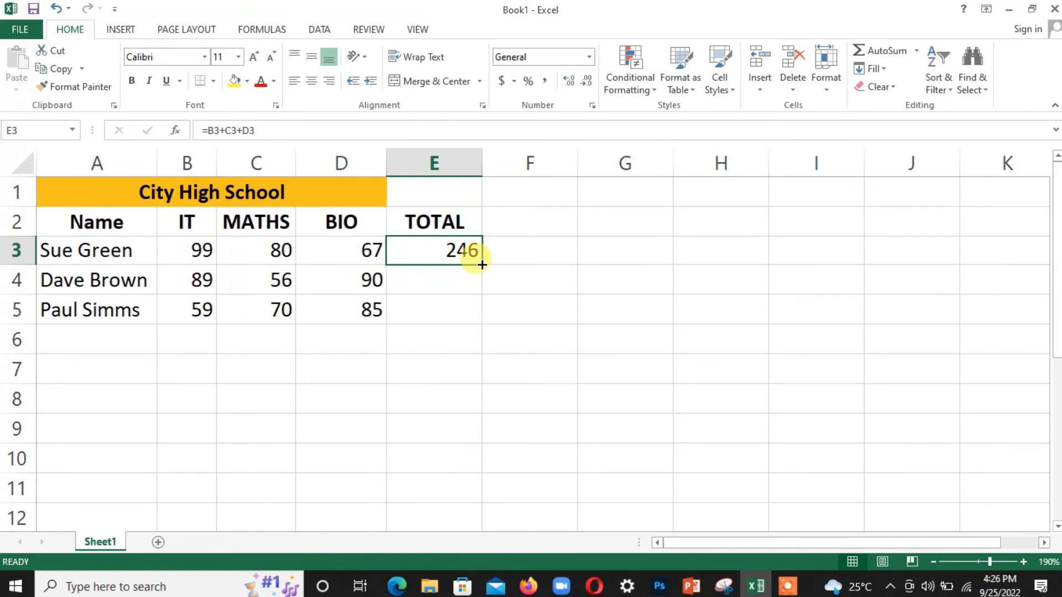
{"action": "left_click_drag", "start_coordinate": [482, 265], "coordinate": [479, 313]}
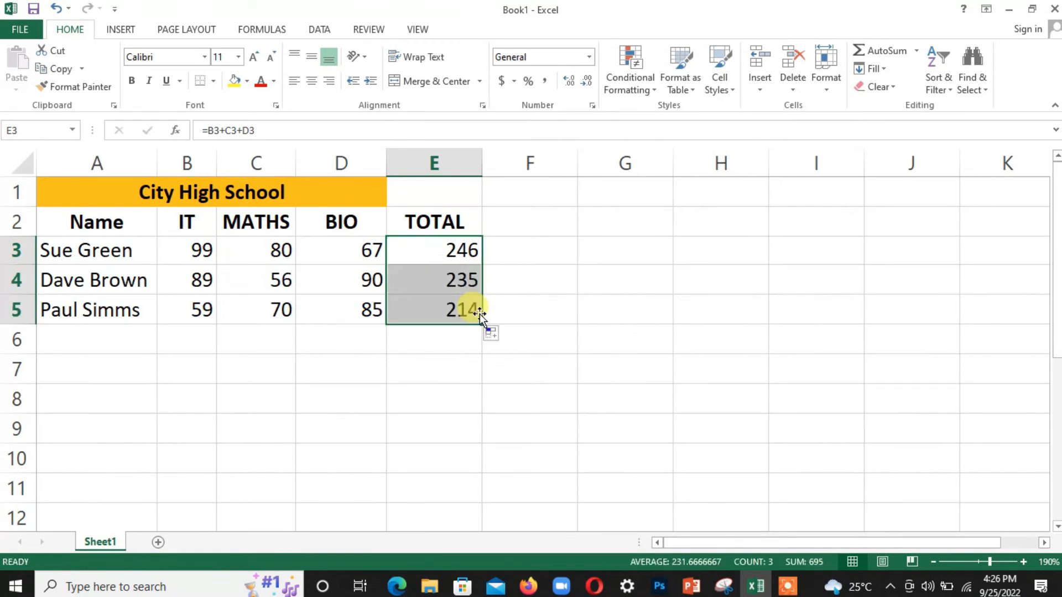
{"action": "left_click", "coordinate": [457, 308]}
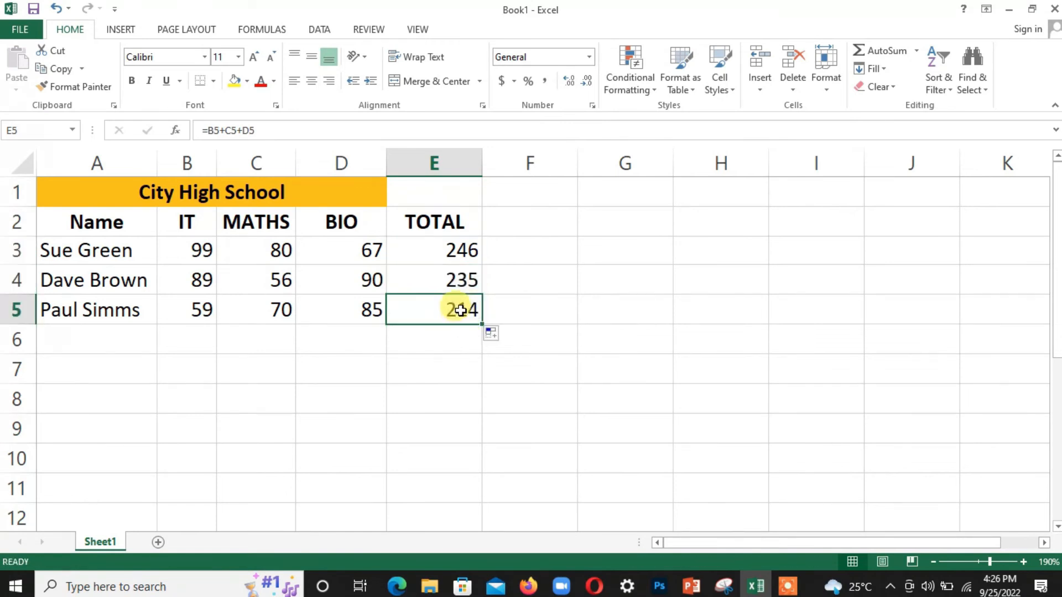
{"action": "left_click", "coordinate": [457, 283]}
{"action": "left_click", "coordinate": [365, 280]}
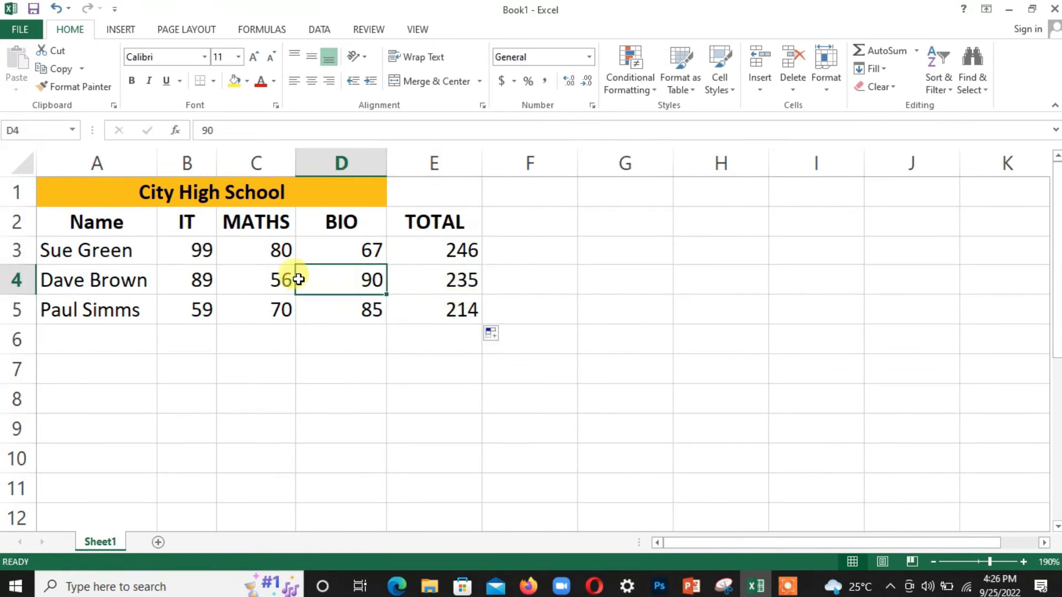
{"action": "left_click", "coordinate": [248, 281]}
{"action": "left_click", "coordinate": [199, 307]}
{"action": "left_click", "coordinate": [256, 310]}
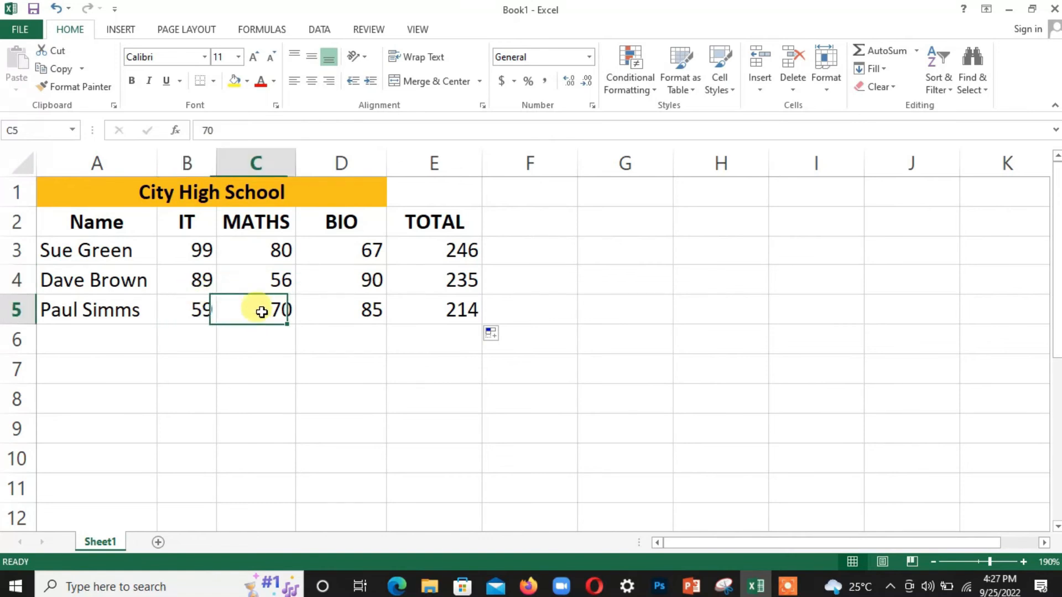
{"action": "left_click", "coordinate": [339, 312]}
Step: Compare E4's =B4+C4+D4 with the E3 formula and zoom in on the table
{"action": "left_click", "coordinate": [463, 279]}
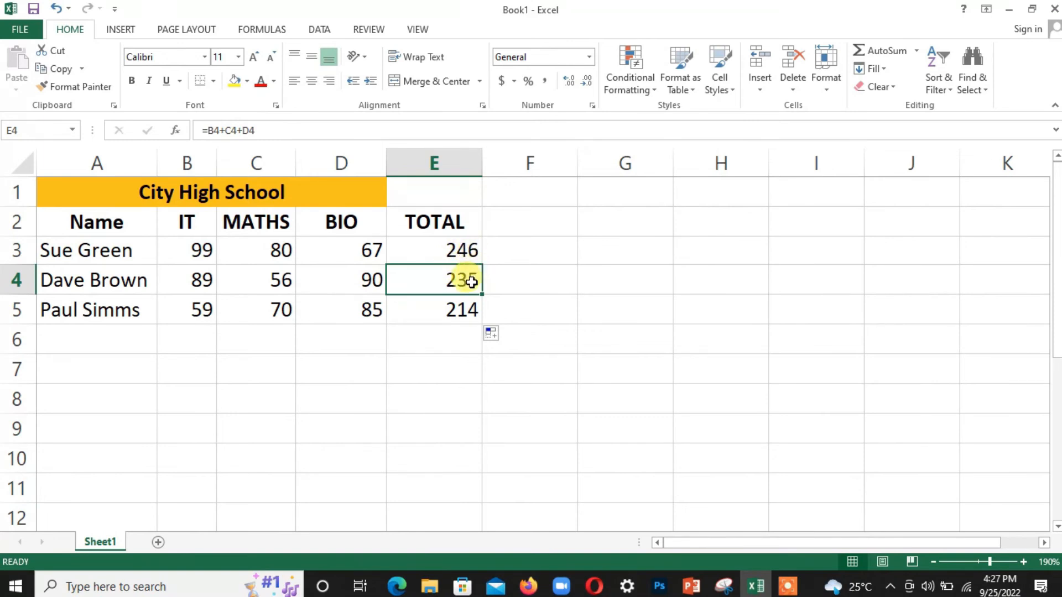
{"action": "left_click", "coordinate": [203, 277]}
{"action": "left_click", "coordinate": [276, 278]}
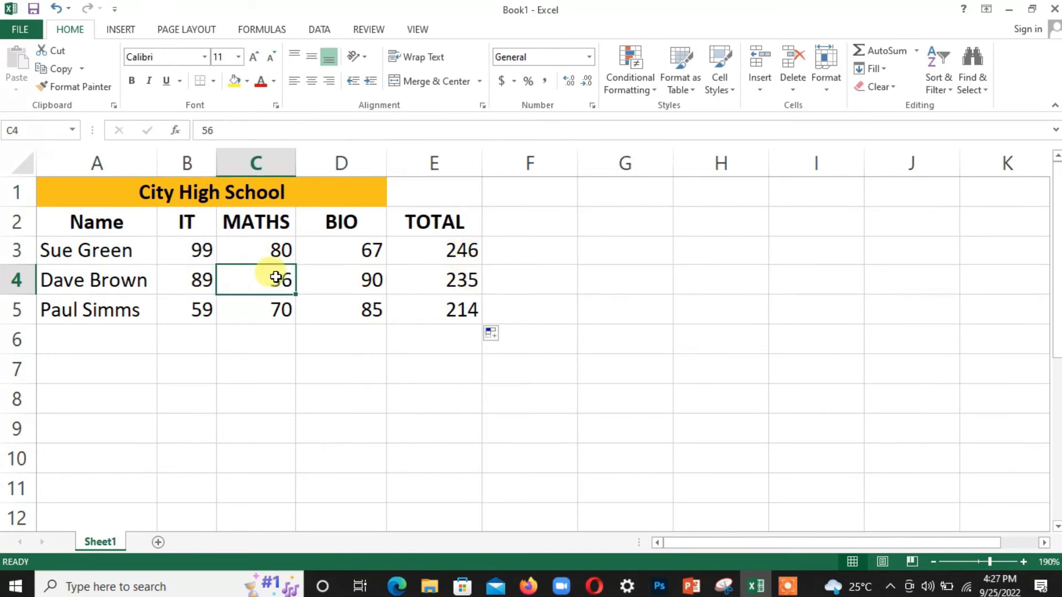
{"action": "left_click", "coordinate": [341, 280]}
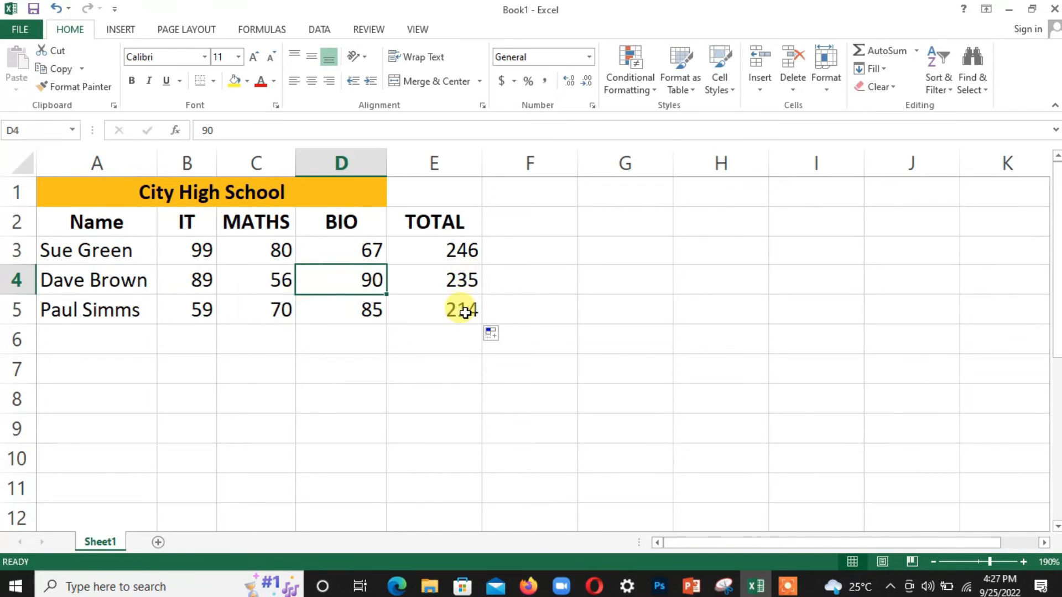
{"action": "left_click", "coordinate": [462, 250]}
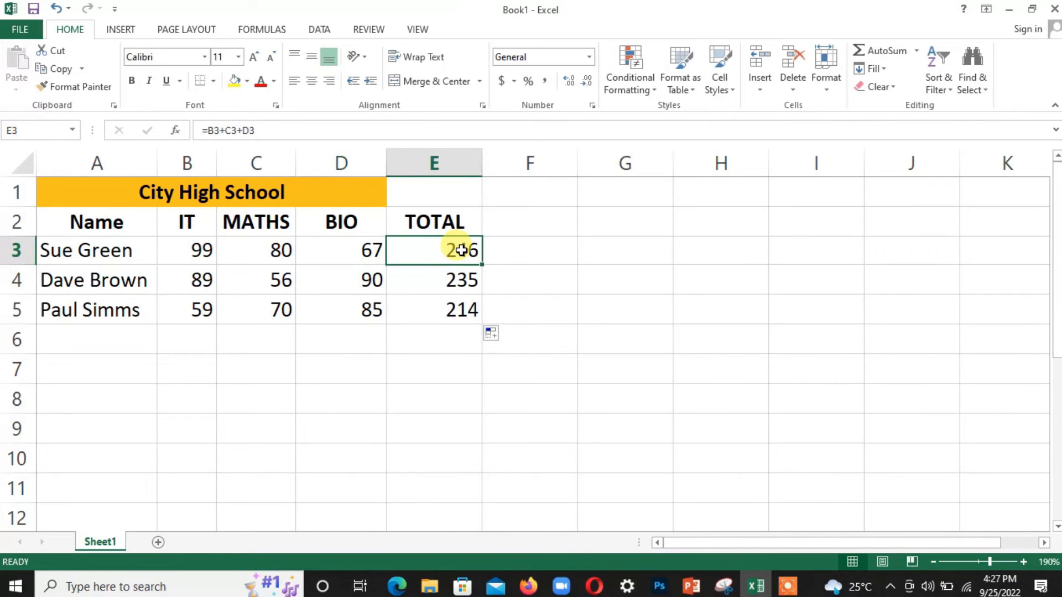
{"action": "left_click", "coordinate": [458, 277]}
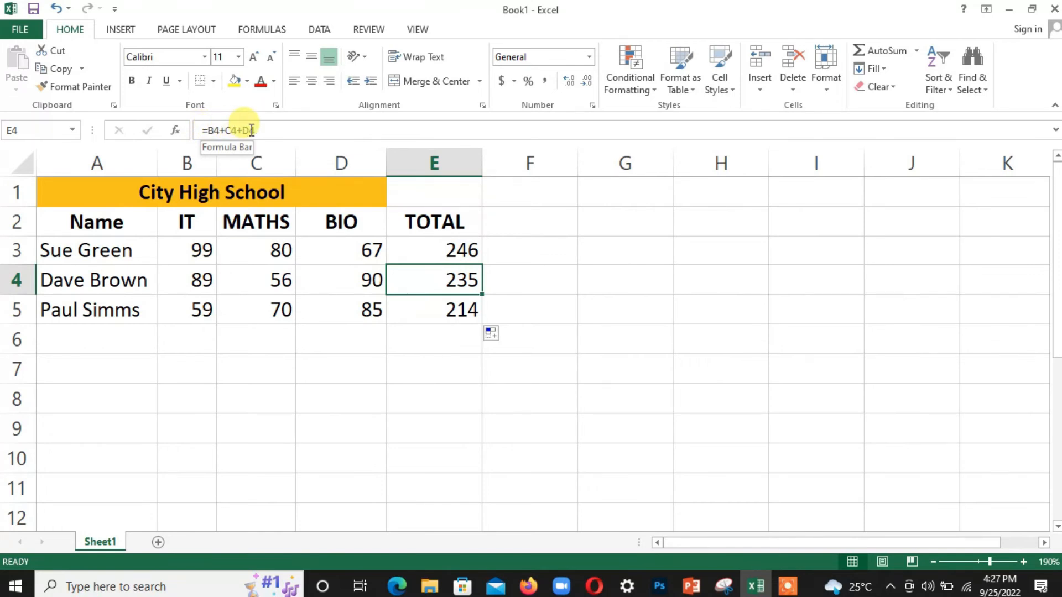
{"action": "left_click_drag", "start_coordinate": [990, 562], "coordinate": [994, 562]}
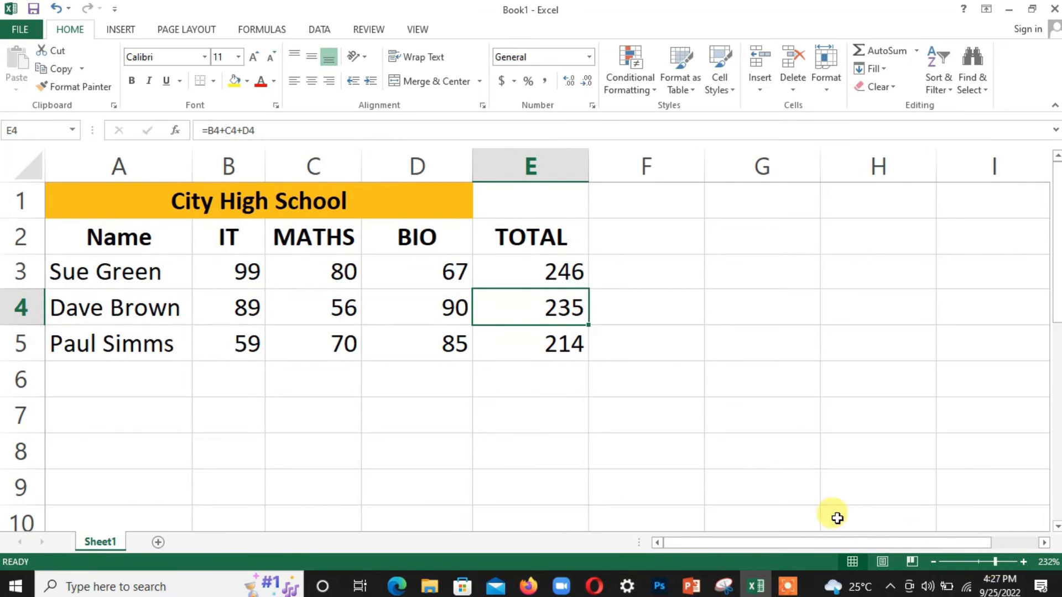
Step: Type the heading TOTAL 2 into cell F2
{"action": "left_click", "coordinate": [640, 242]}
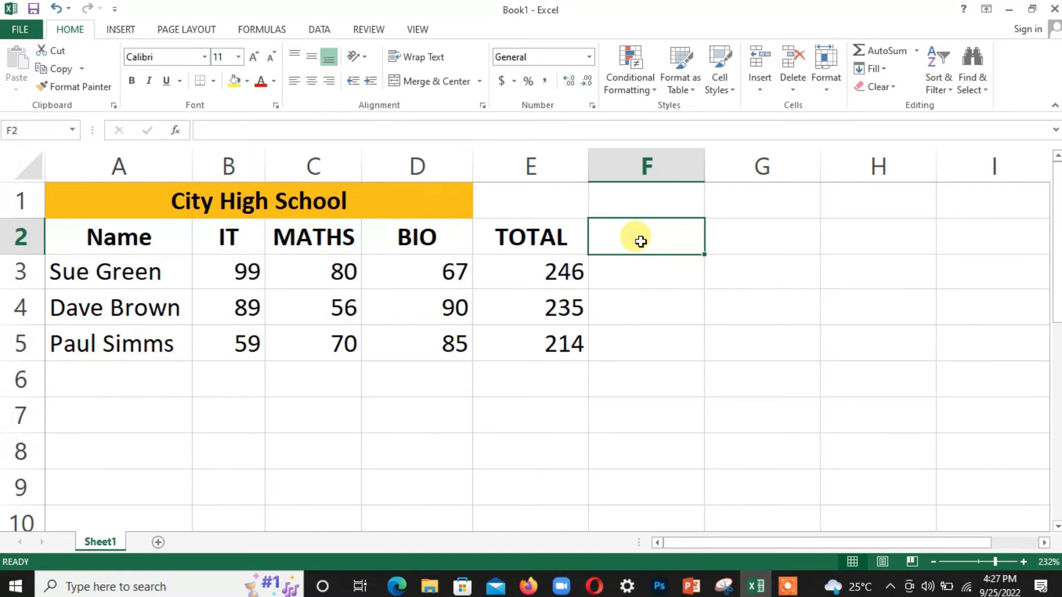
{"action": "double_click", "coordinate": [641, 241]}
{"action": "type", "text": "TOTAL 2"}
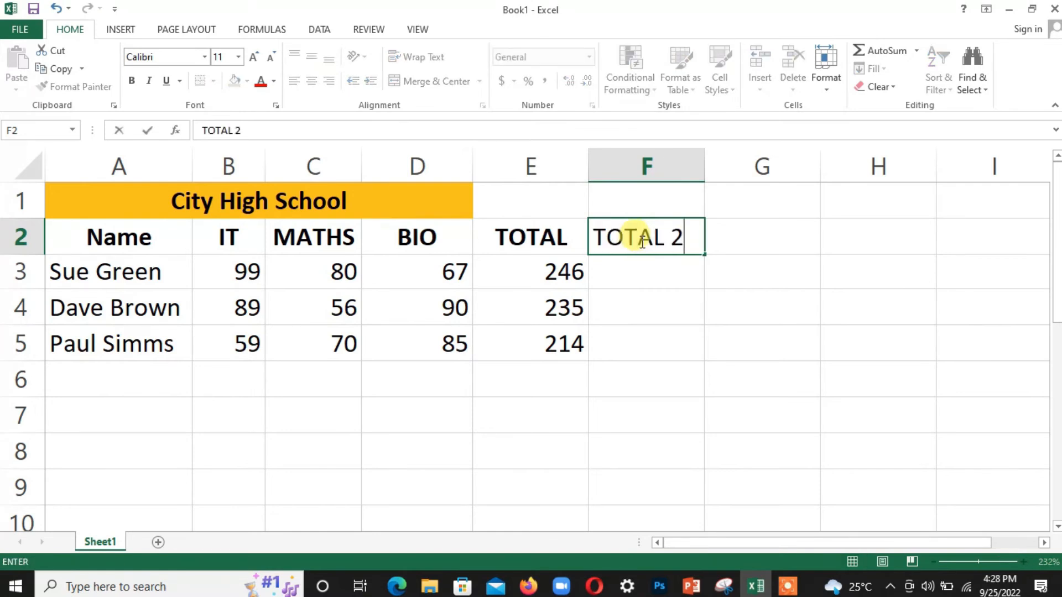
{"action": "left_click", "coordinate": [655, 269]}
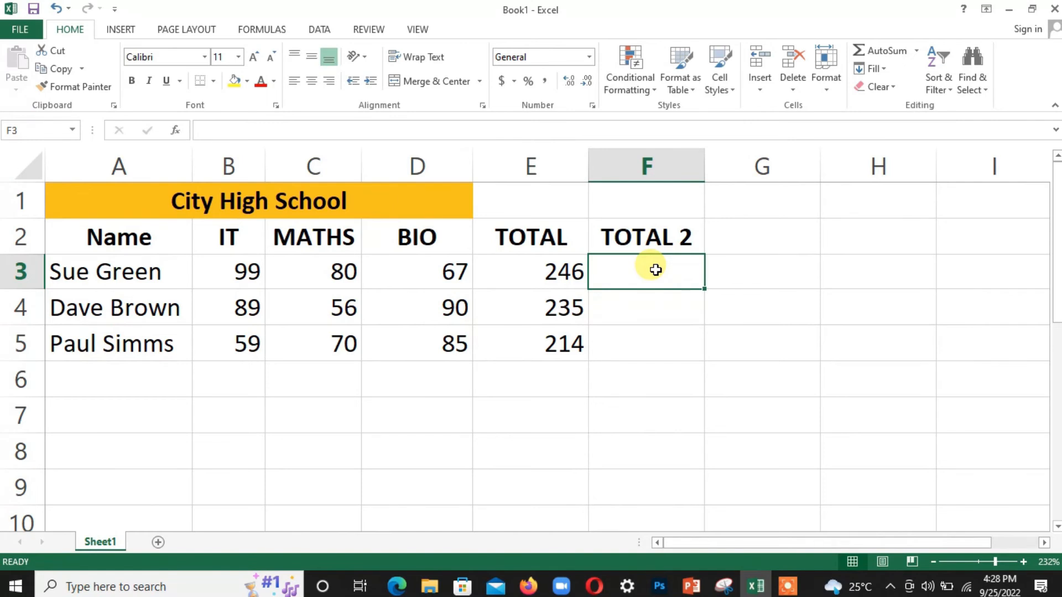
Step: Bring up Insert Function for F3, browse All, then return to Most Recently Used
{"action": "left_click", "coordinate": [258, 29]}
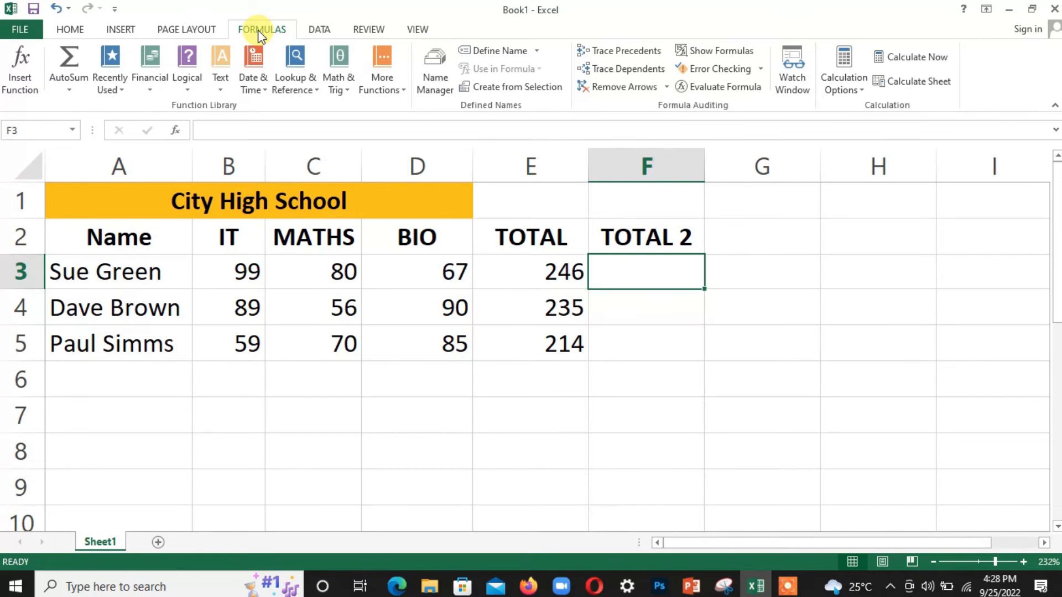
{"action": "left_click", "coordinate": [24, 71]}
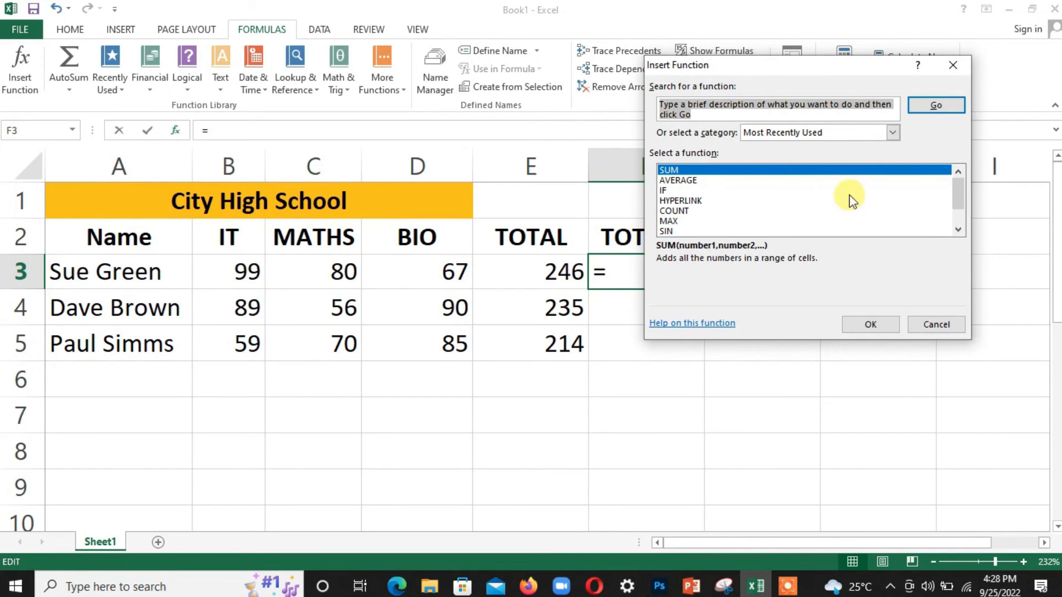
{"action": "mouse_move", "coordinate": [957, 189]}
{"action": "left_mouse_down"}
{"action": "mouse_move", "coordinate": [958, 203]}
{"action": "mouse_move", "coordinate": [957, 181]}
{"action": "left_mouse_up"}
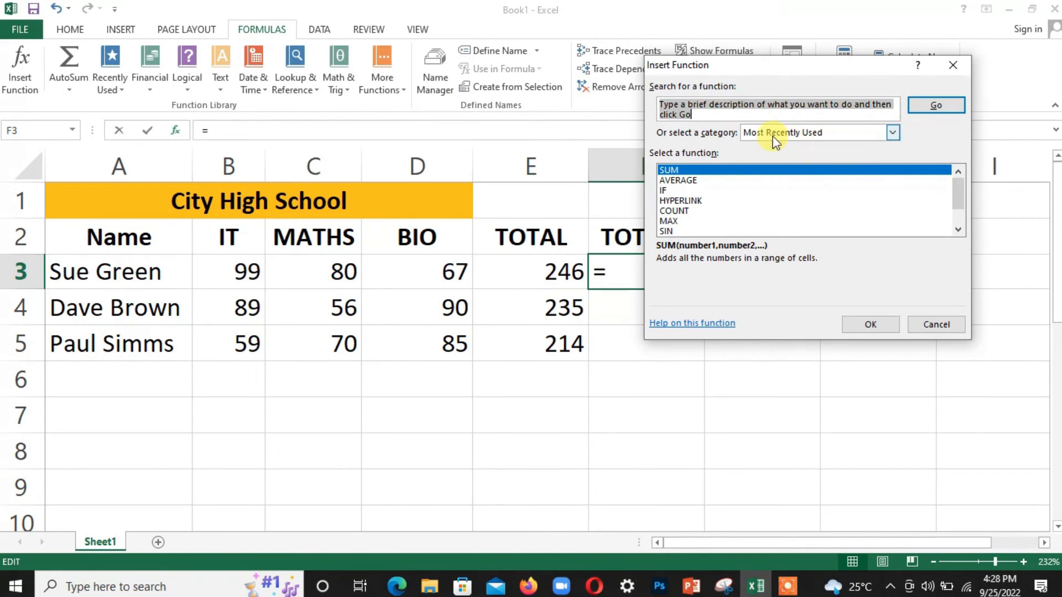
{"action": "left_click", "coordinate": [893, 134]}
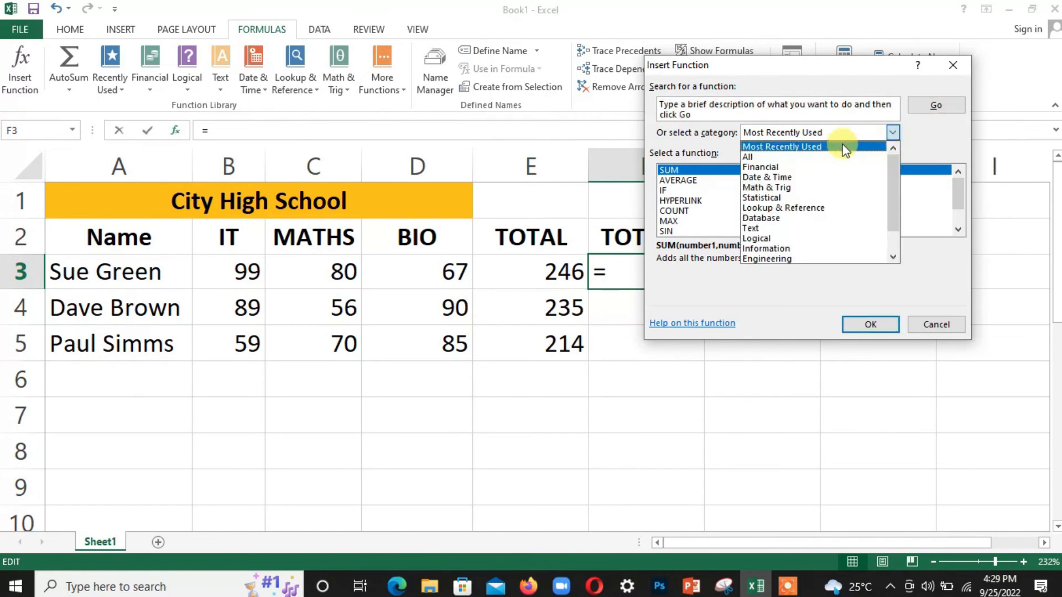
{"action": "left_click", "coordinate": [806, 157]}
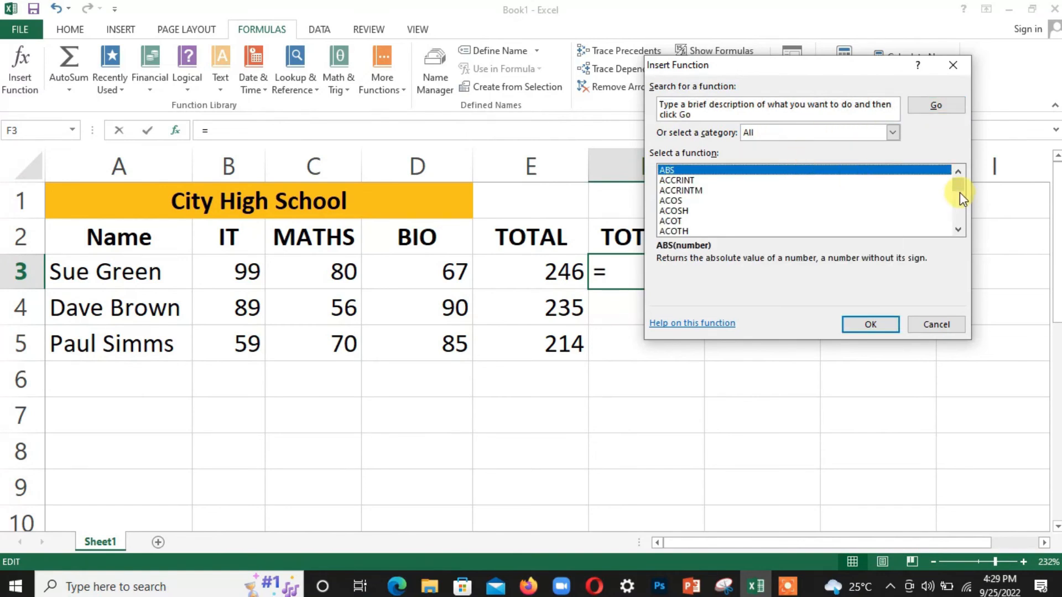
{"action": "mouse_move", "coordinate": [960, 188]}
{"action": "left_mouse_down"}
{"action": "mouse_move", "coordinate": [961, 220]}
{"action": "mouse_move", "coordinate": [958, 178]}
{"action": "left_mouse_up"}
{"action": "left_click", "coordinate": [893, 132]}
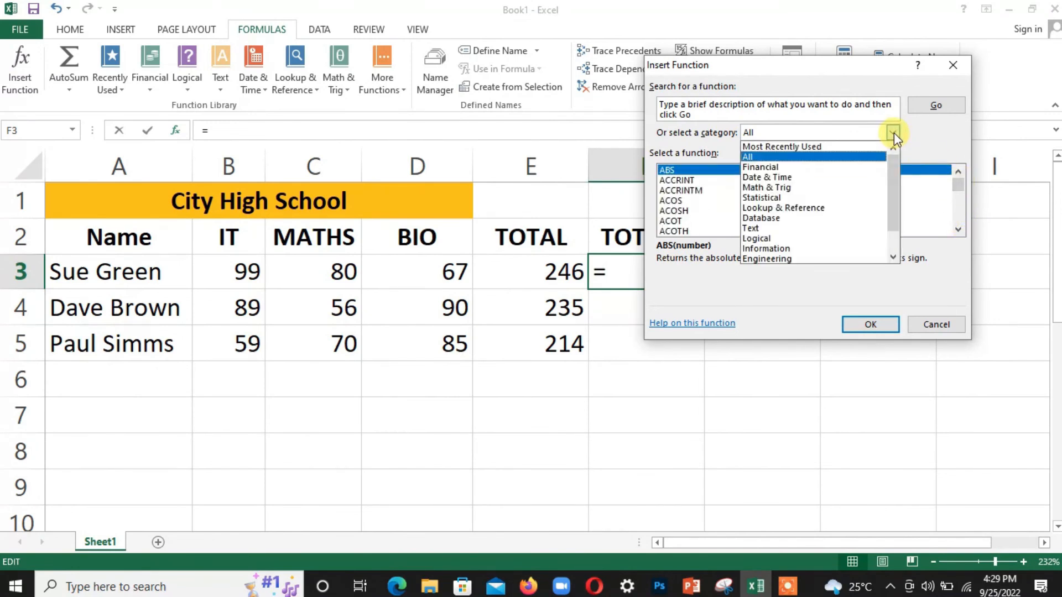
{"action": "left_click", "coordinate": [796, 148]}
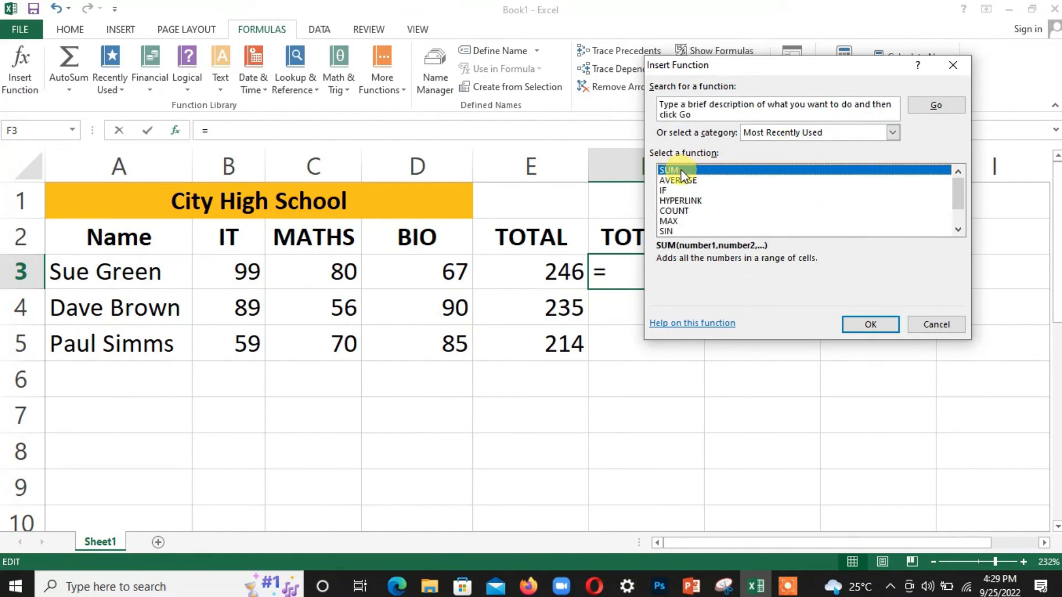
{"action": "left_click_drag", "start_coordinate": [796, 65], "coordinate": [891, 50]}
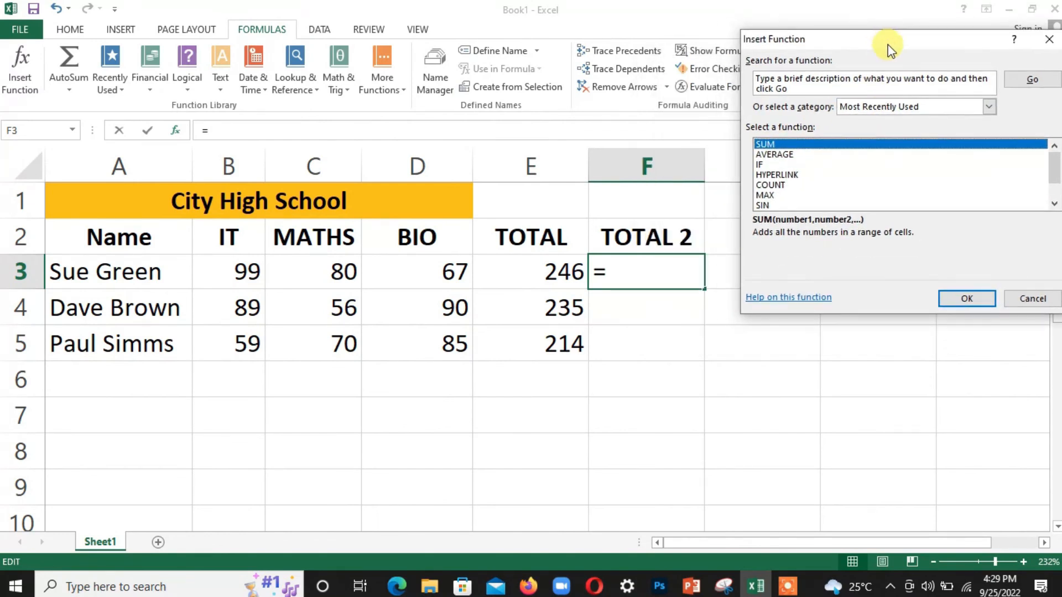
Step: Enter =SUM(B3:D3) in F3, replacing the suggested B3:E3 range, to get 246
{"action": "left_click", "coordinate": [949, 297]}
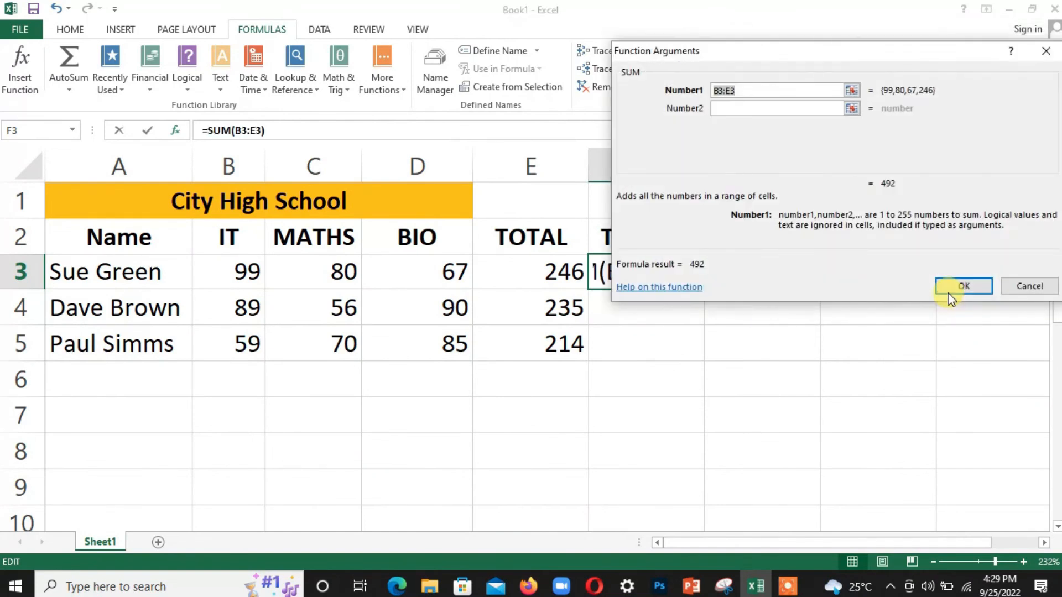
{"action": "left_click_drag", "start_coordinate": [782, 49], "coordinate": [767, 302]}
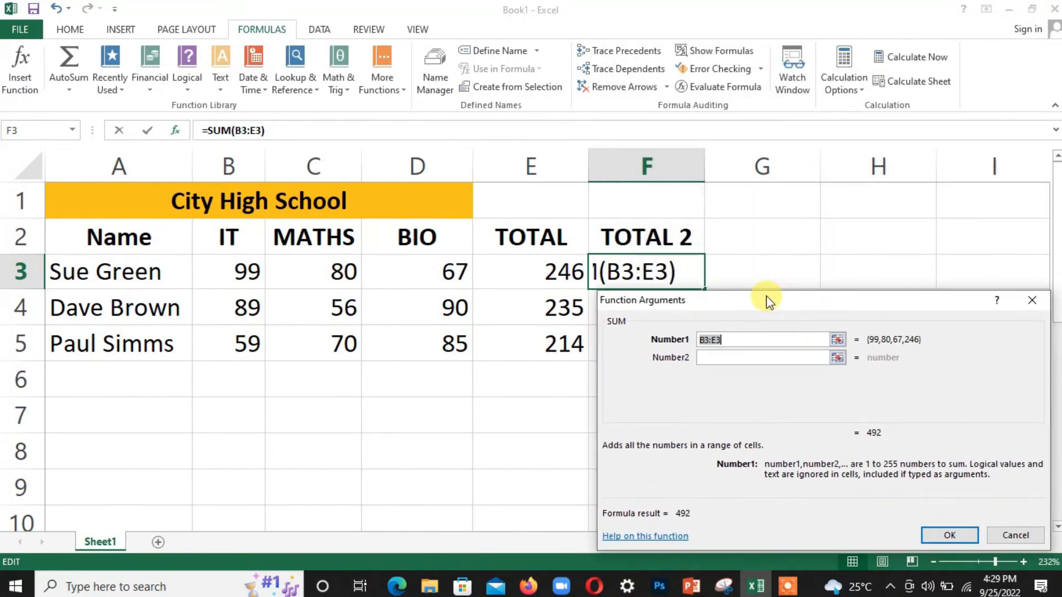
{"action": "double_click", "coordinate": [715, 342]}
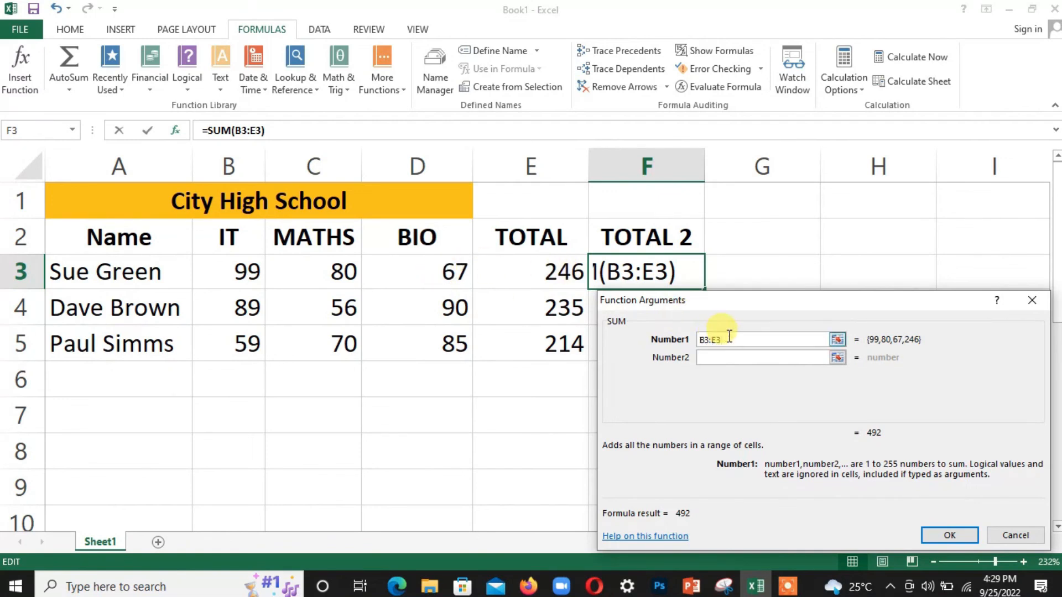
{"action": "key", "text": "Delete"}
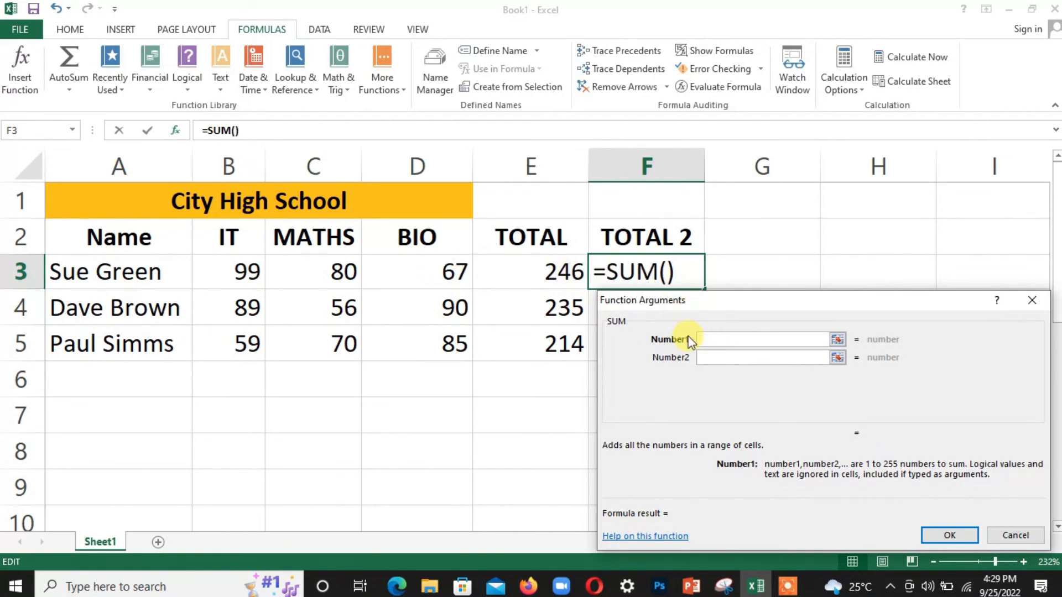
{"action": "left_click", "coordinate": [236, 274]}
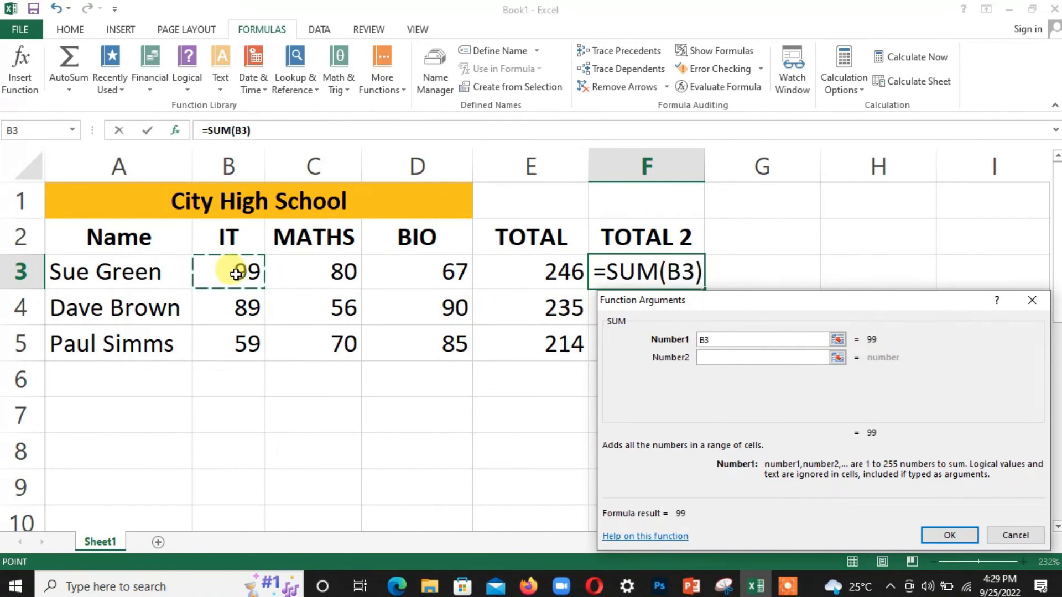
{"action": "left_click_drag", "start_coordinate": [236, 273], "coordinate": [415, 271]}
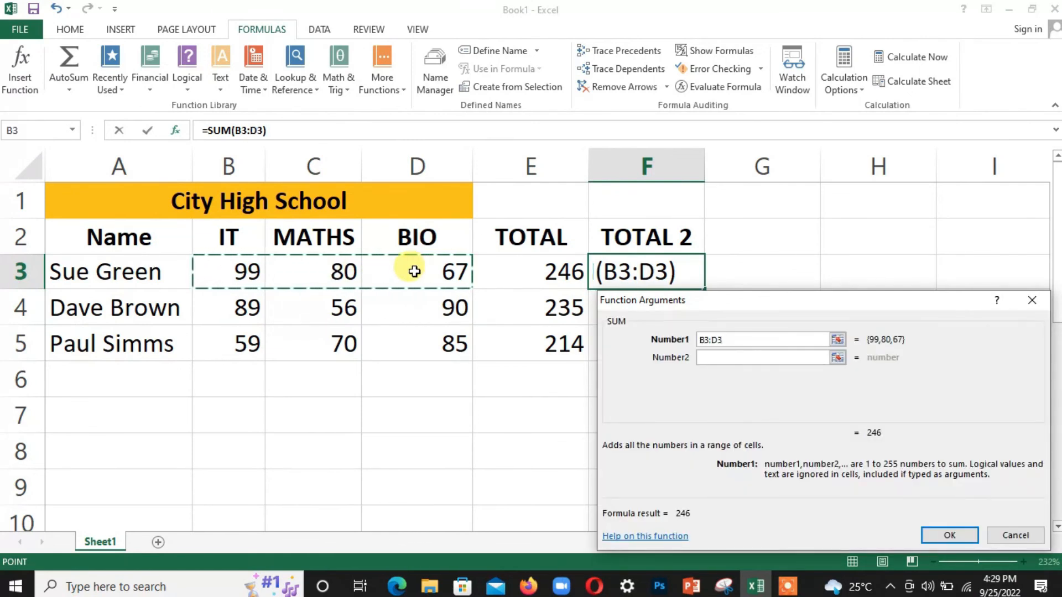
{"action": "left_click_drag", "start_coordinate": [771, 301], "coordinate": [817, 196]}
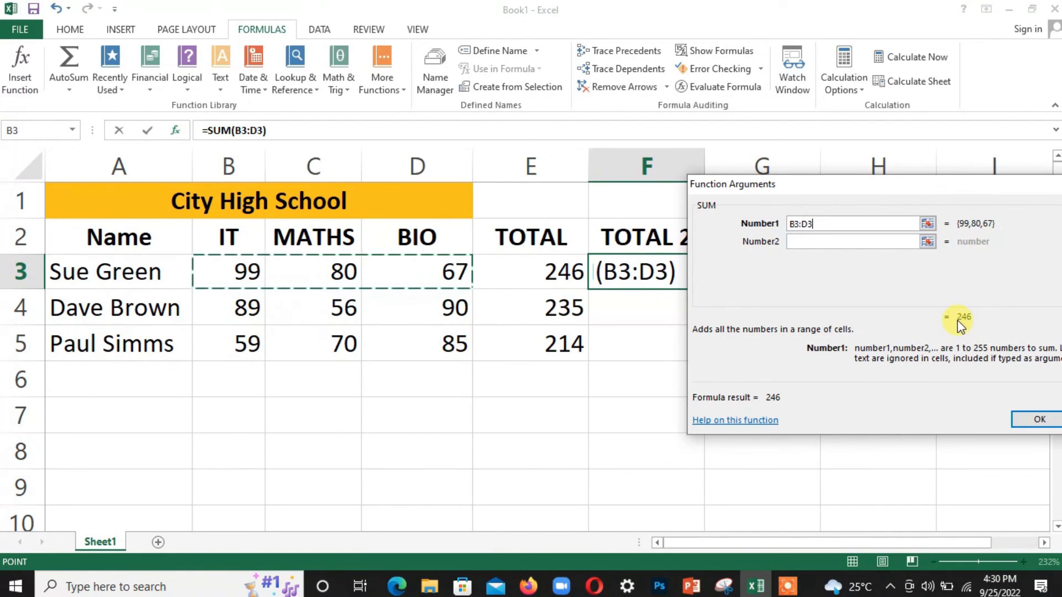
{"action": "left_click_drag", "start_coordinate": [1027, 186], "coordinate": [973, 155]}
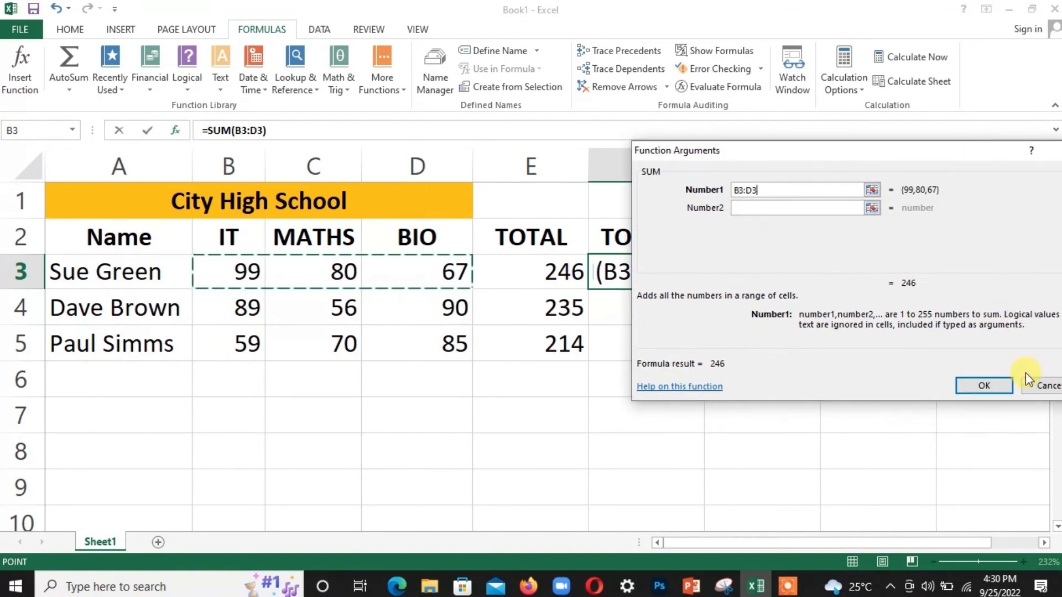
{"action": "left_click", "coordinate": [984, 386]}
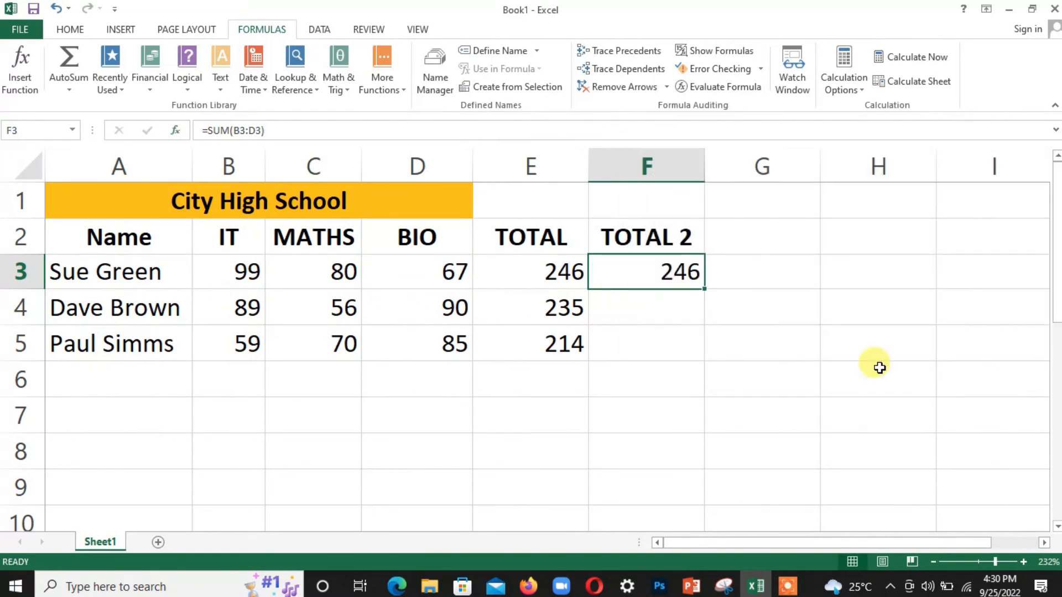
Step: Compare the =B3+C3+D3 formula in E3 with the SUM formula in F3
{"action": "left_click", "coordinate": [567, 270]}
{"action": "left_click", "coordinate": [640, 268]}
{"action": "left_click", "coordinate": [541, 272]}
{"action": "left_click", "coordinate": [650, 269]}
{"action": "left_click", "coordinate": [543, 269]}
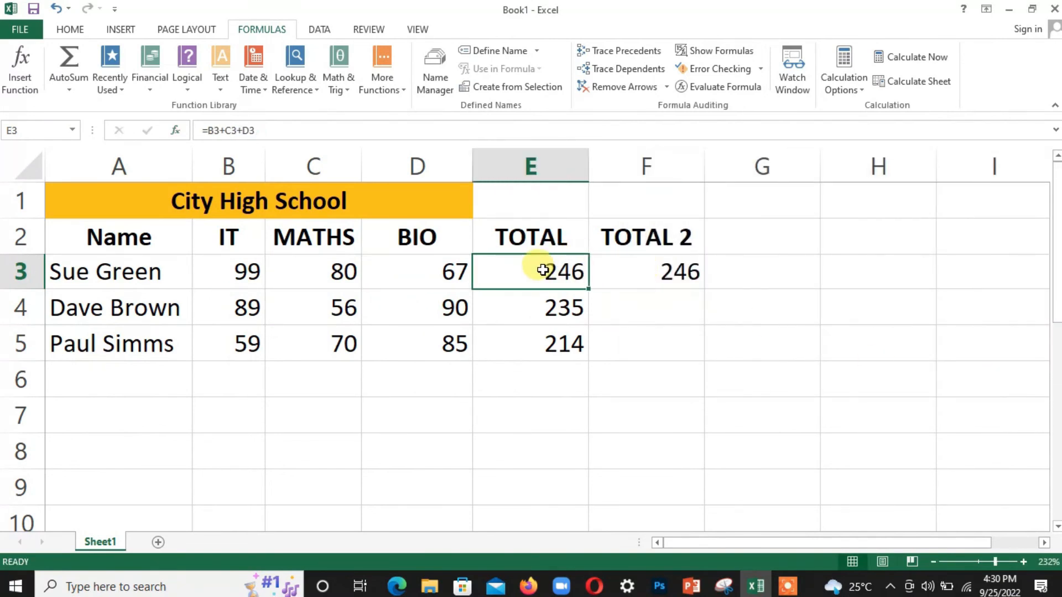
{"action": "left_click", "coordinate": [619, 272]}
{"action": "left_click", "coordinate": [549, 268]}
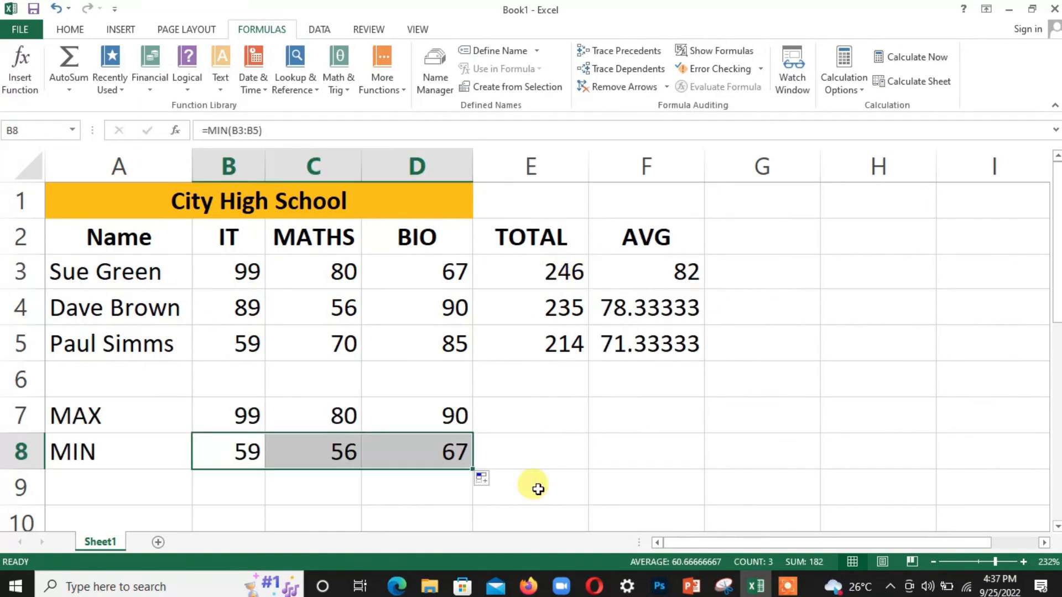
{"action": "left_click", "coordinate": [538, 489]}
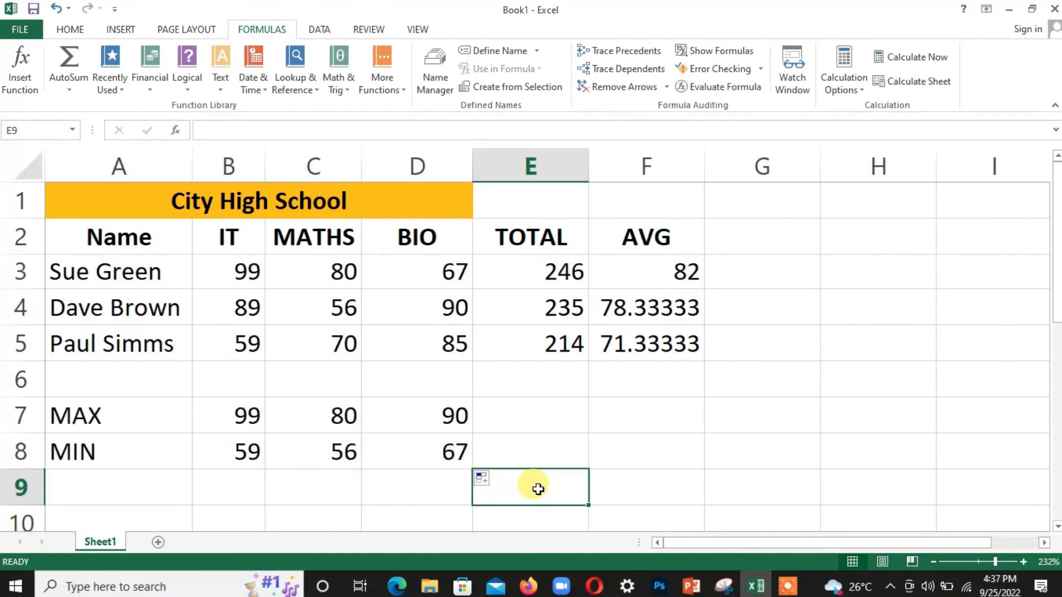